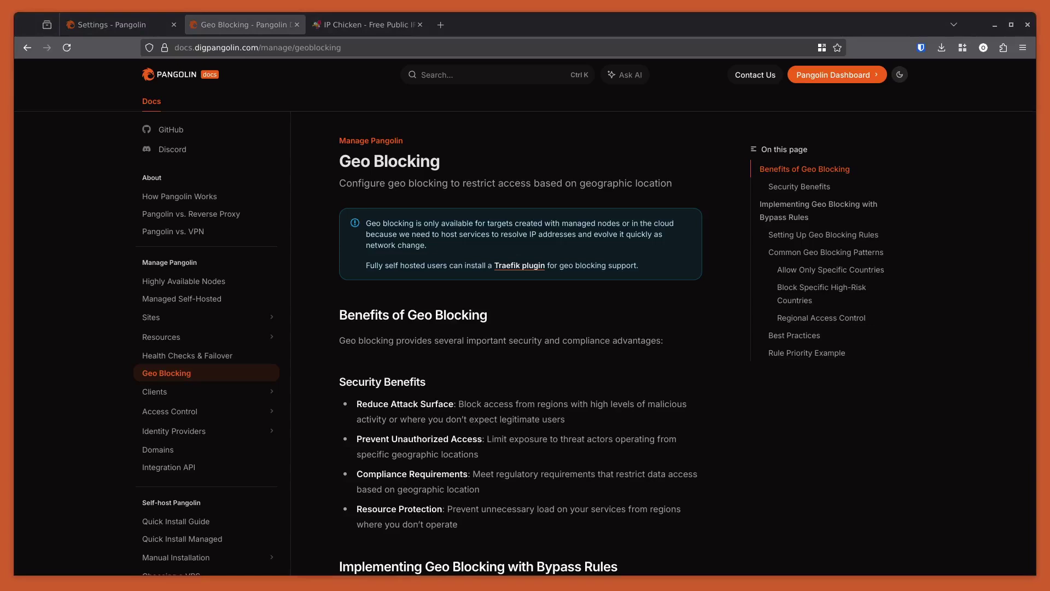
Switch to the Settings - Pangolin tab showing the 'you' resource's empty, disabled Rules settings.
{"action": "left_click", "coordinate": [118, 25]}
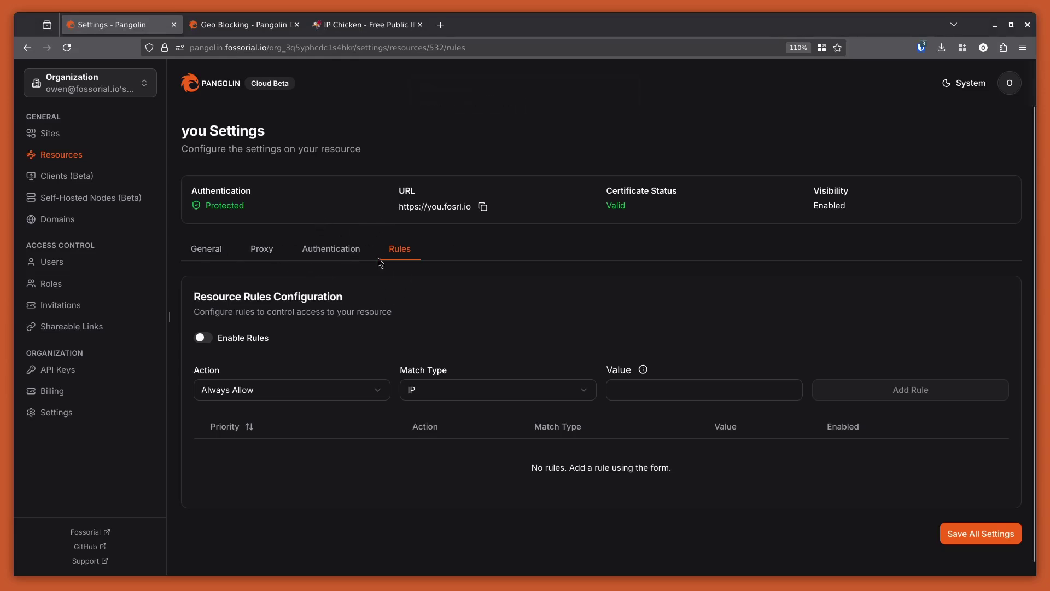
{"action": "left_click", "coordinate": [423, 207]}
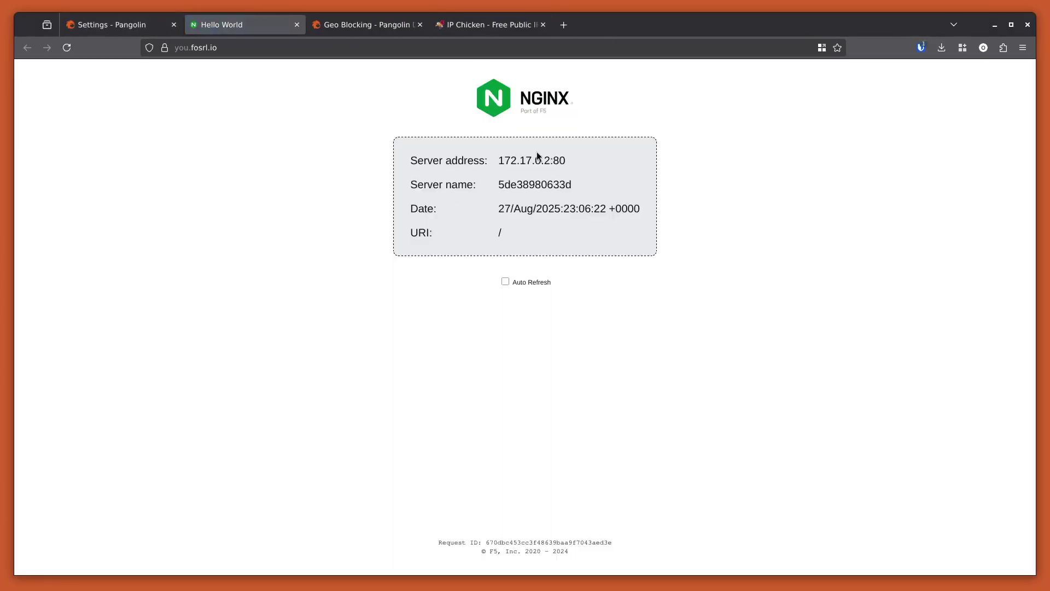
{"action": "double_click", "coordinate": [516, 134]}
{"action": "left_click_drag", "start_coordinate": [553, 209], "coordinate": [640, 210]}
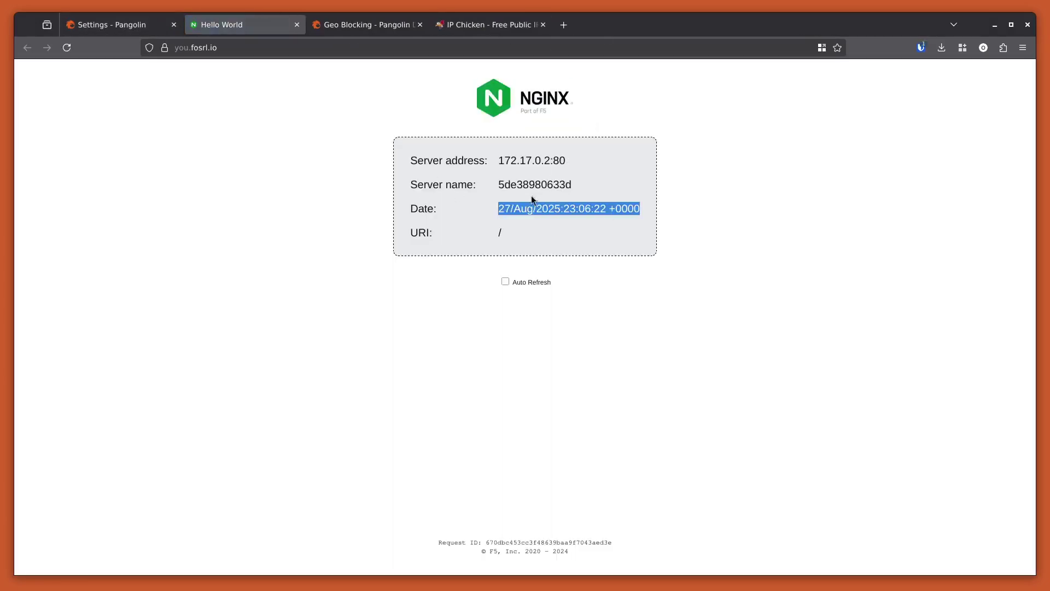
{"action": "left_click", "coordinate": [67, 47]}
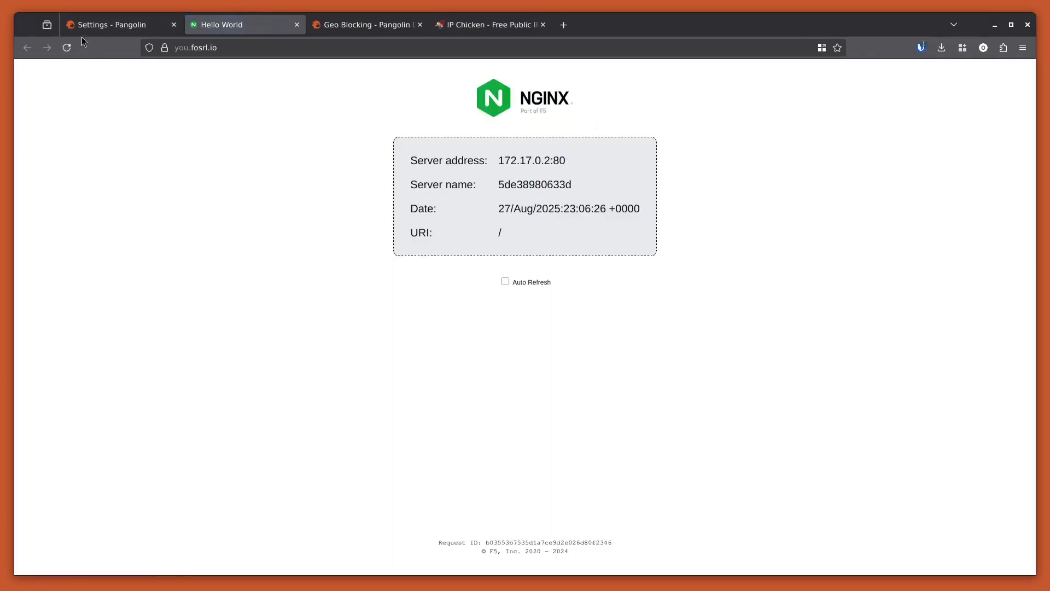
{"action": "left_click", "coordinate": [98, 31]}
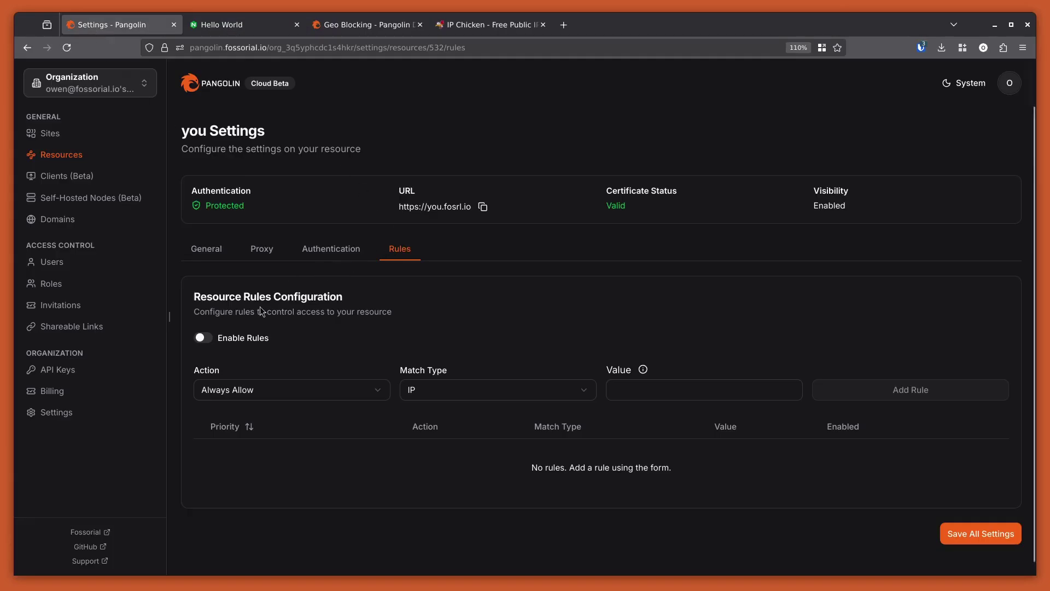
Enable rules and start a rule matching Country United States (US), searching 'unti'.
{"action": "left_click", "coordinate": [204, 337]}
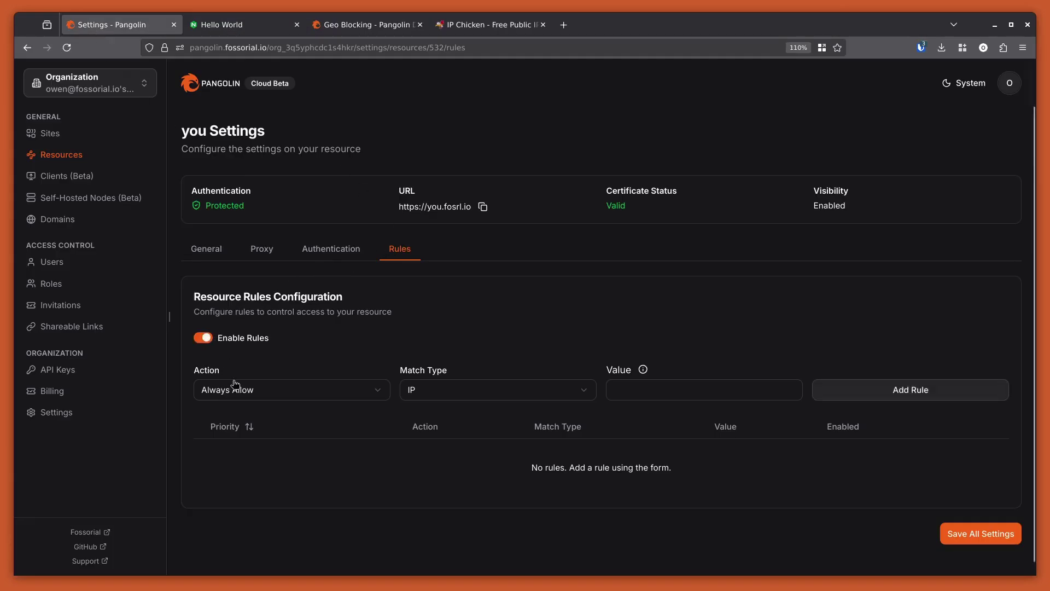
{"action": "left_click", "coordinate": [468, 390]}
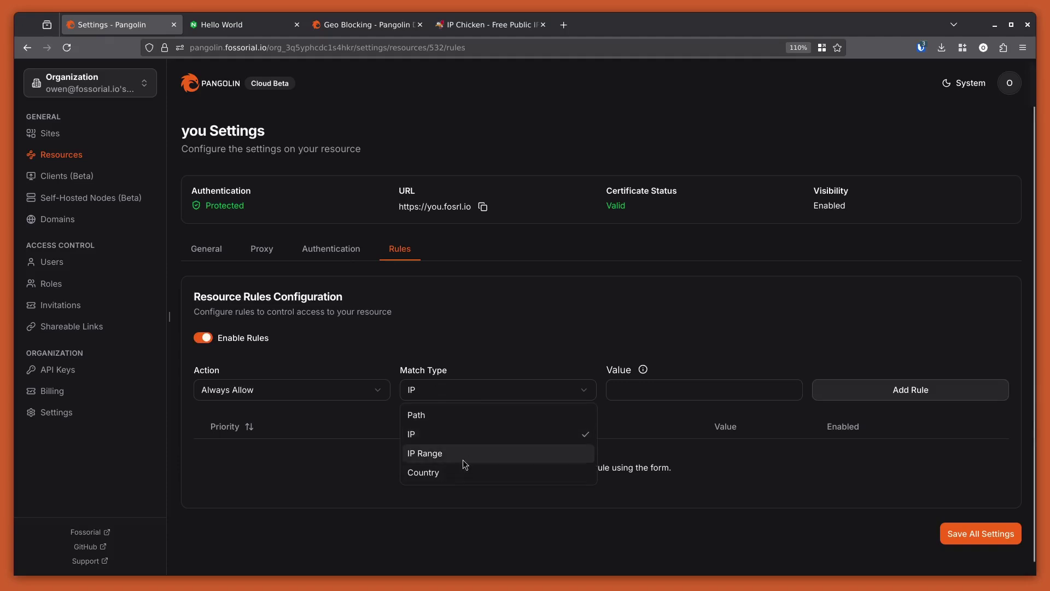
{"action": "left_click", "coordinate": [431, 474]}
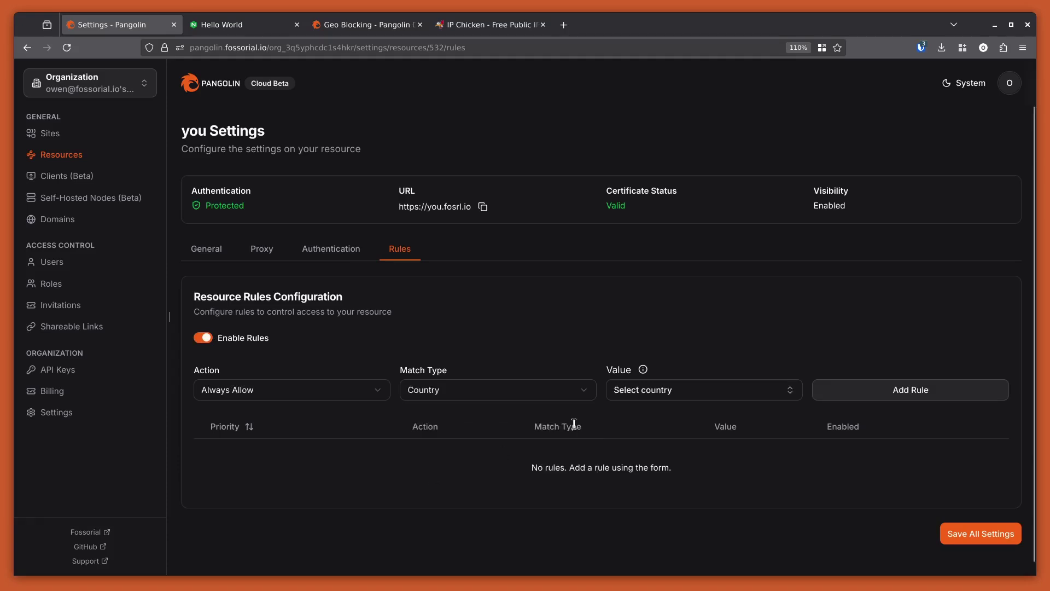
{"action": "left_click", "coordinate": [618, 399]}
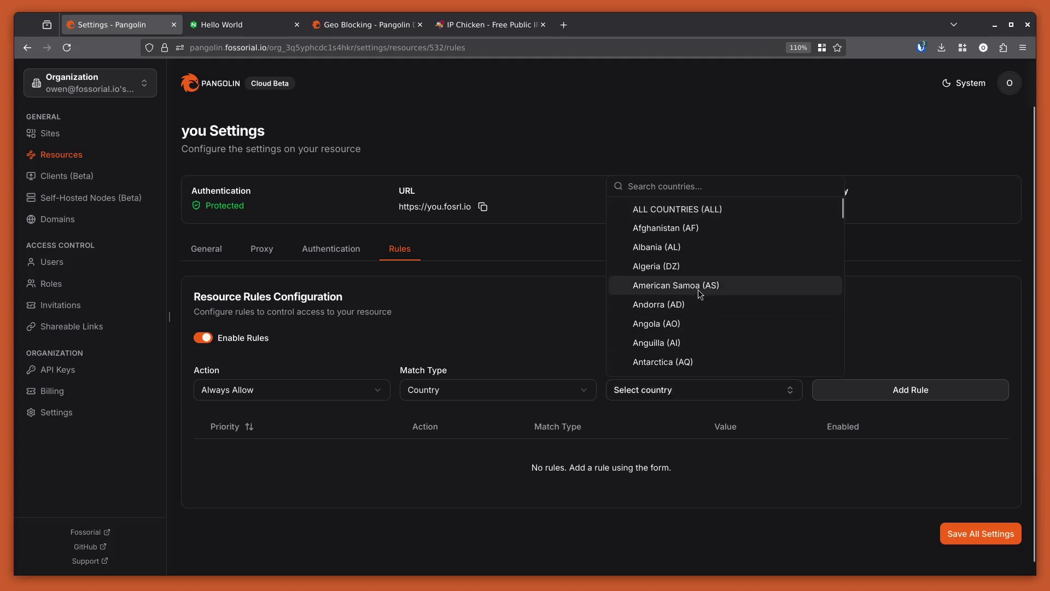
{"action": "type", "text": "unti"}
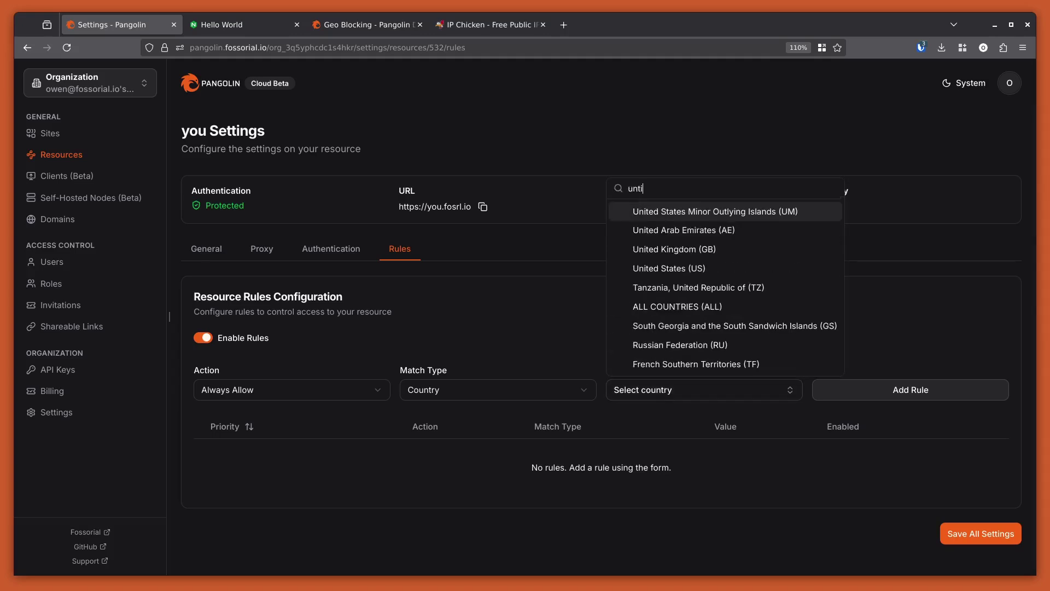
{"action": "key", "text": "Down"}
{"action": "key", "text": "Return"}
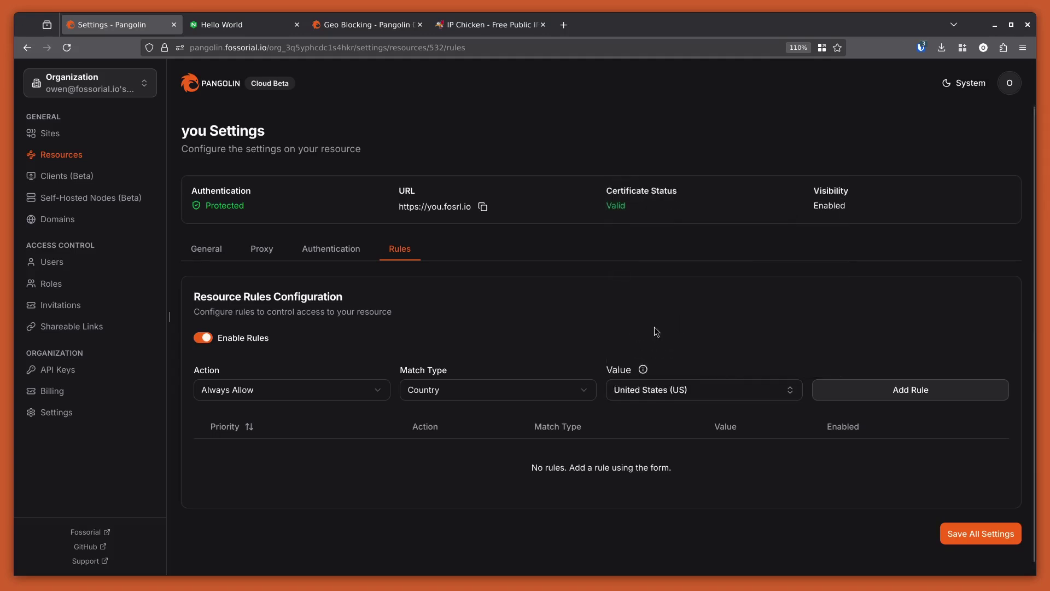
Set the US rule's action to Always Deny, add it, and save all settings.
{"action": "left_click", "coordinate": [353, 395]}
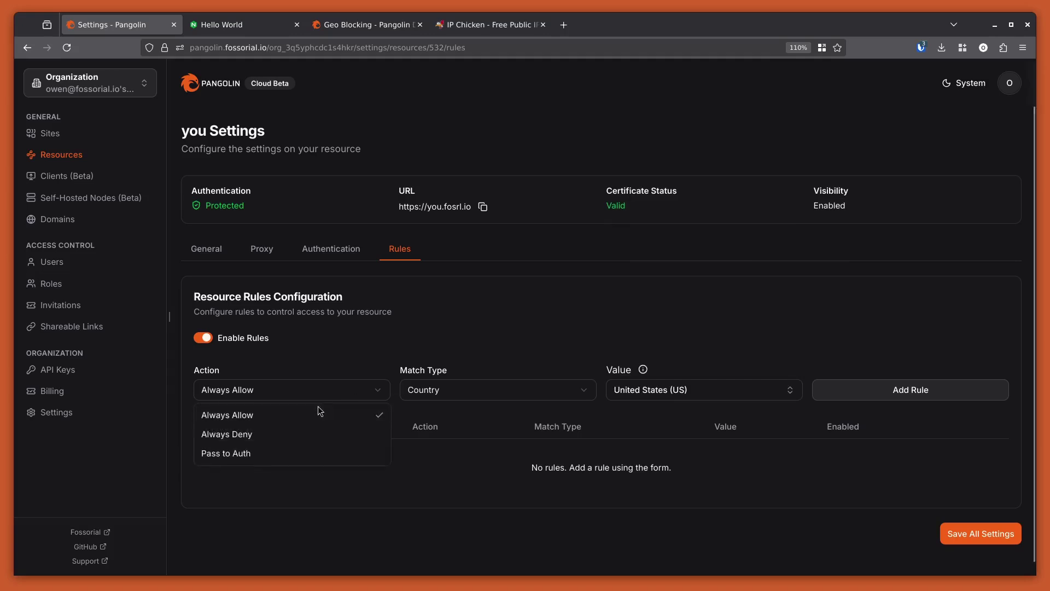
{"action": "left_click", "coordinate": [363, 435]}
{"action": "left_click", "coordinate": [843, 395]}
{"action": "left_click", "coordinate": [979, 512]}
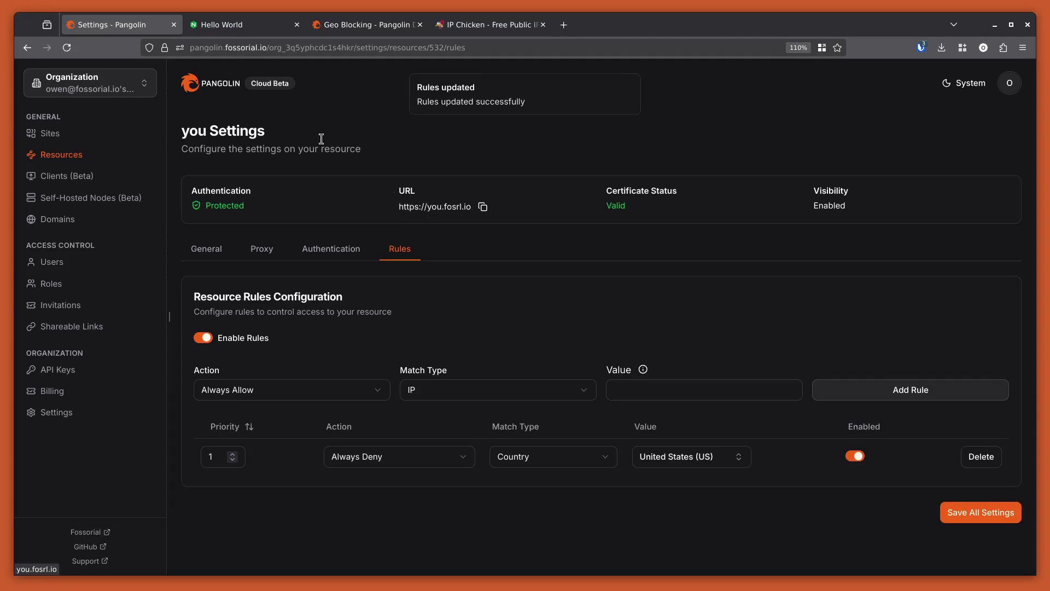
{"action": "left_click", "coordinate": [240, 32]}
Reload the site to see Unauthorized, then retarget the deny rule to Afghanistan (AF) and save.
{"action": "left_click", "coordinate": [67, 48]}
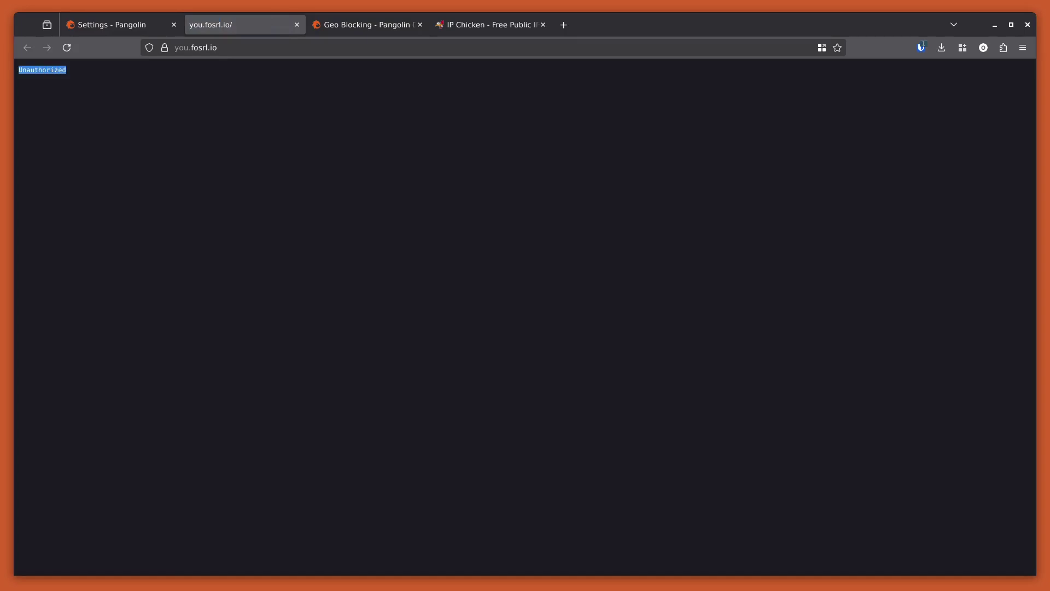
{"action": "left_click", "coordinate": [93, 25]}
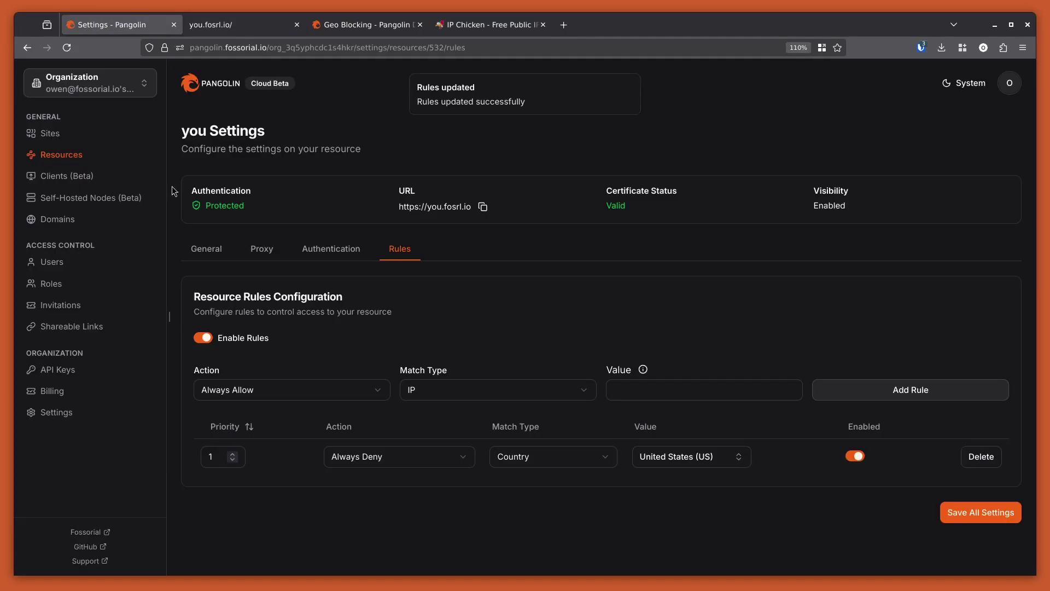
{"action": "left_click", "coordinate": [671, 464]}
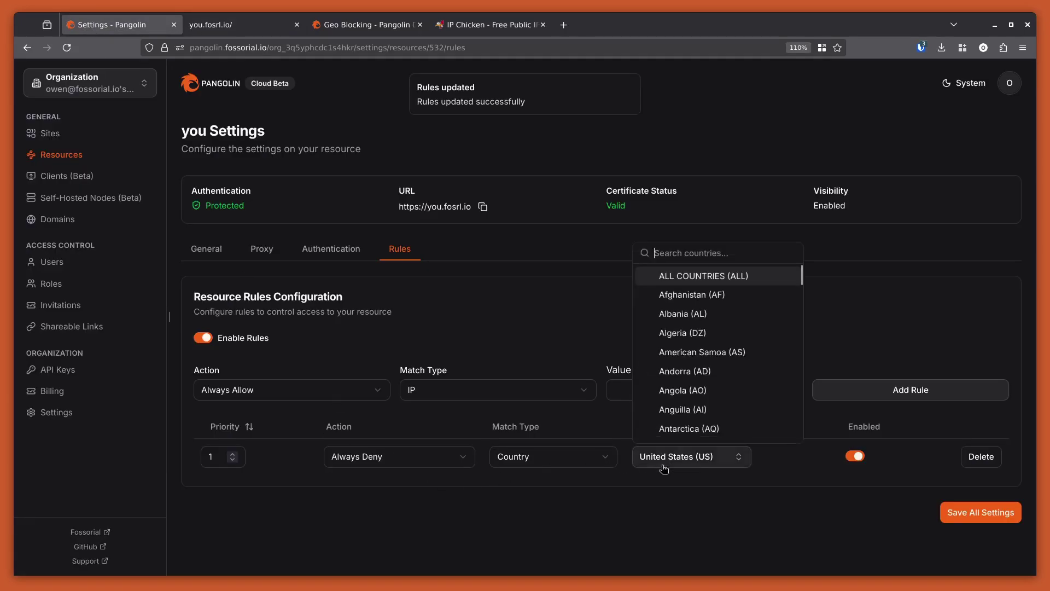
{"action": "left_click", "coordinate": [678, 299]}
{"action": "left_click", "coordinate": [950, 510]}
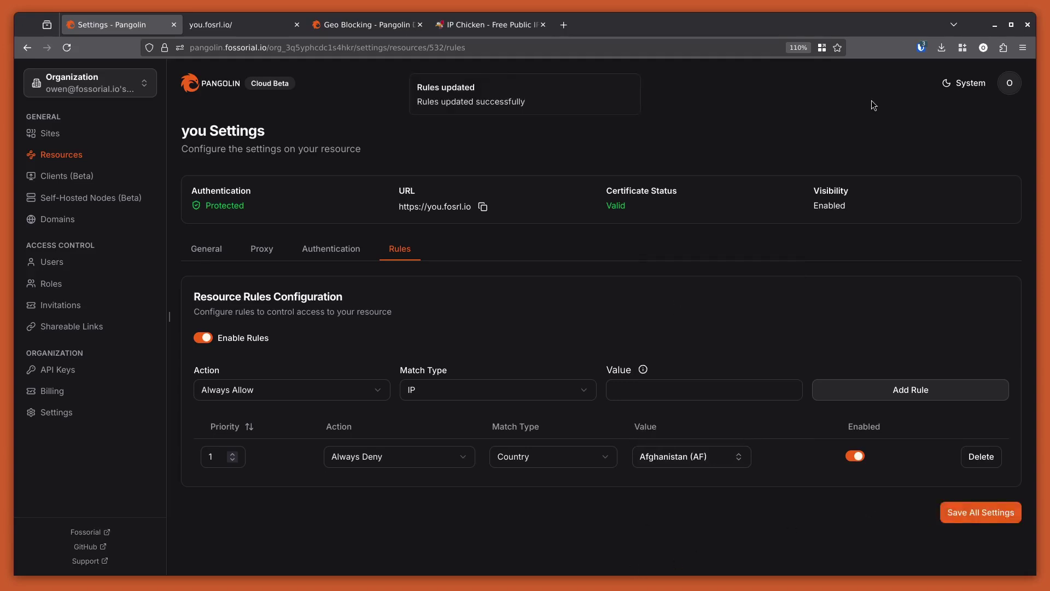
Reload you.fosrl.io with F5 to confirm the NGINX page loads again.
{"action": "left_click", "coordinate": [248, 25]}
{"action": "key", "text": "F5"}
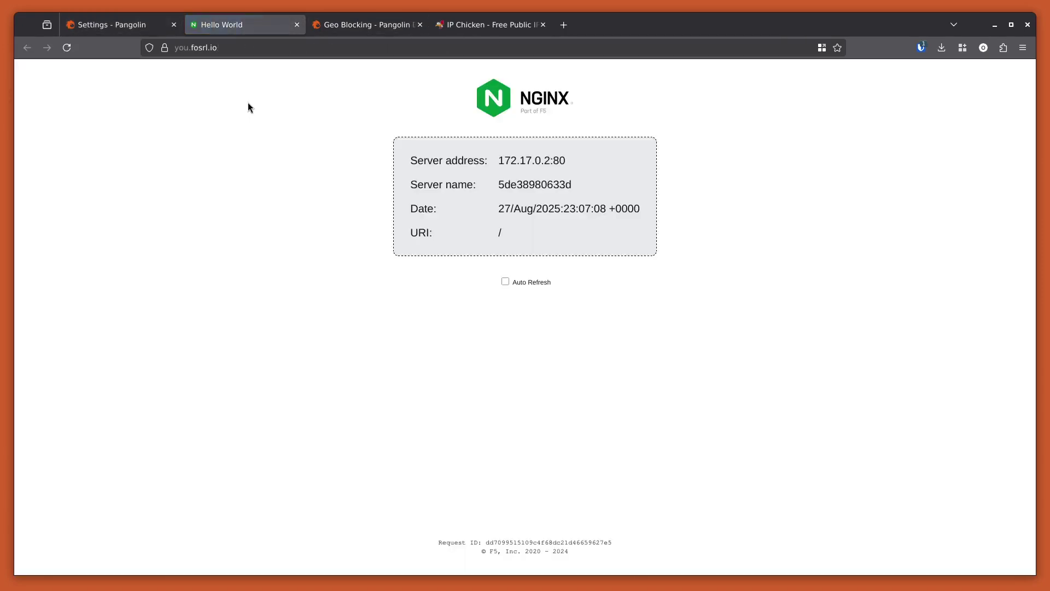
{"action": "left_click", "coordinate": [99, 27]}
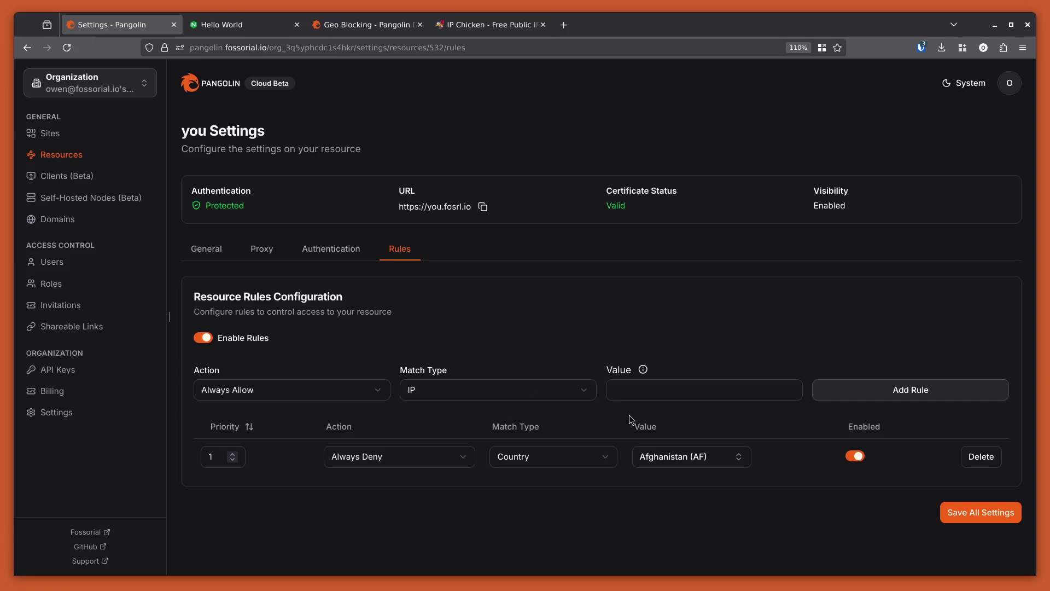
Switch the Always Deny rule's country from Afghanistan to United States (US), searching 'united'.
{"action": "left_click", "coordinate": [714, 459]}
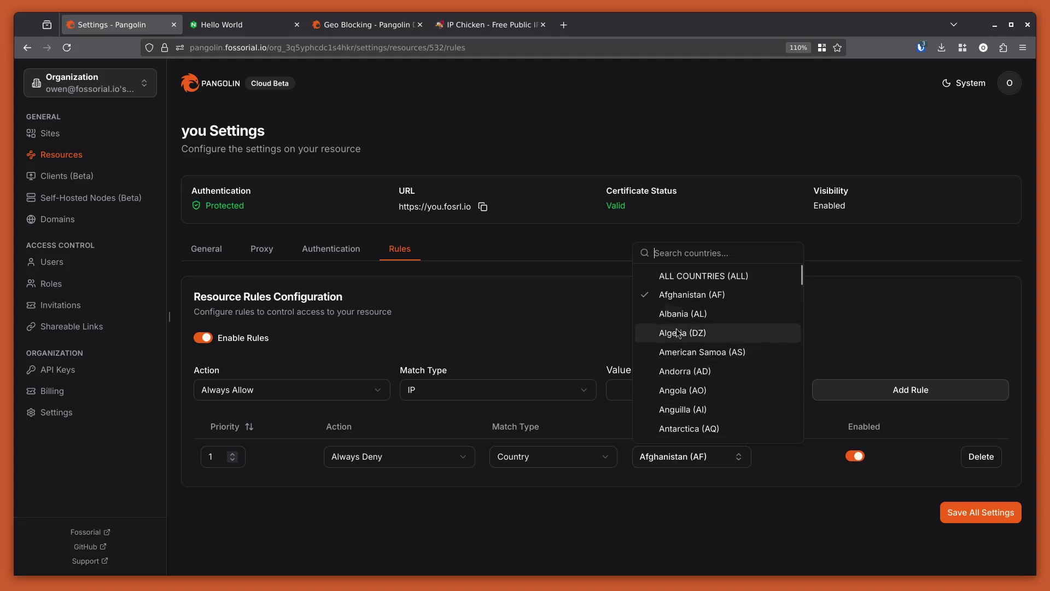
{"action": "left_click", "coordinate": [684, 276]}
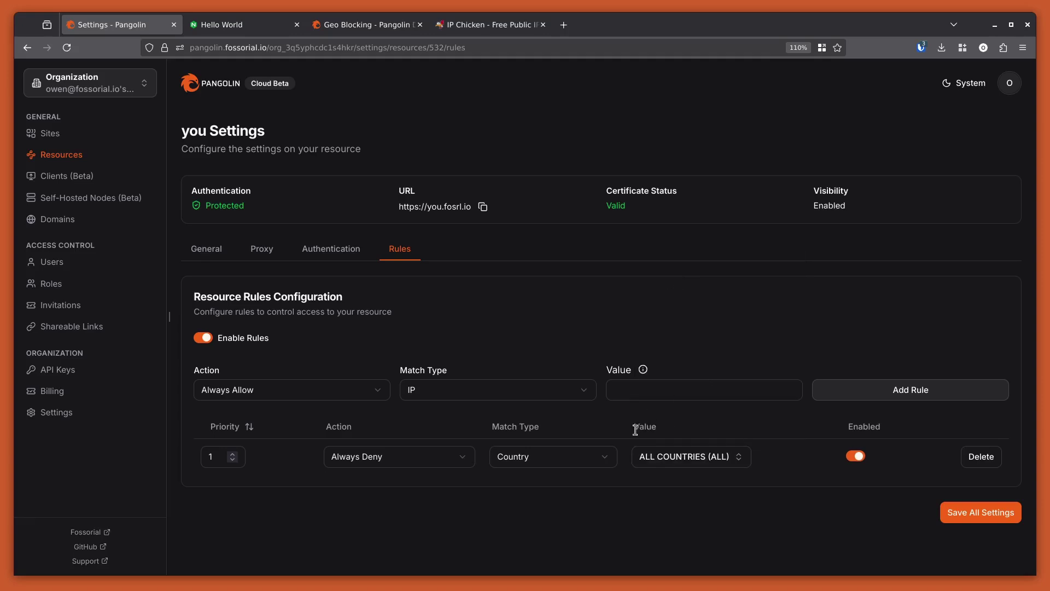
{"action": "left_click", "coordinate": [722, 454]}
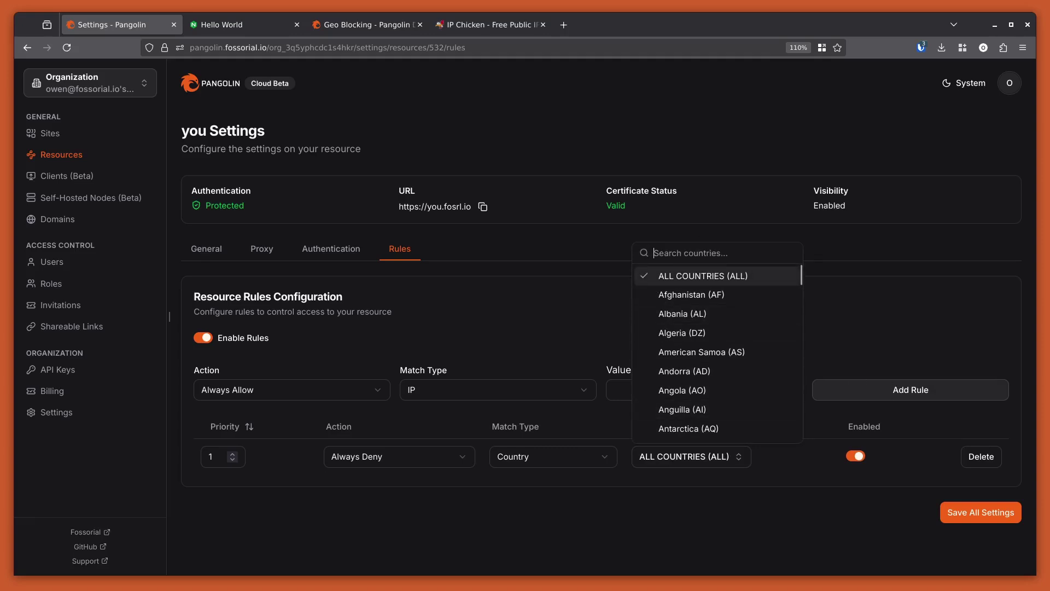
{"action": "type", "text": "united"}
{"action": "key", "text": "Down"}
{"action": "key", "text": "Down"}
{"action": "key", "text": "Return"}
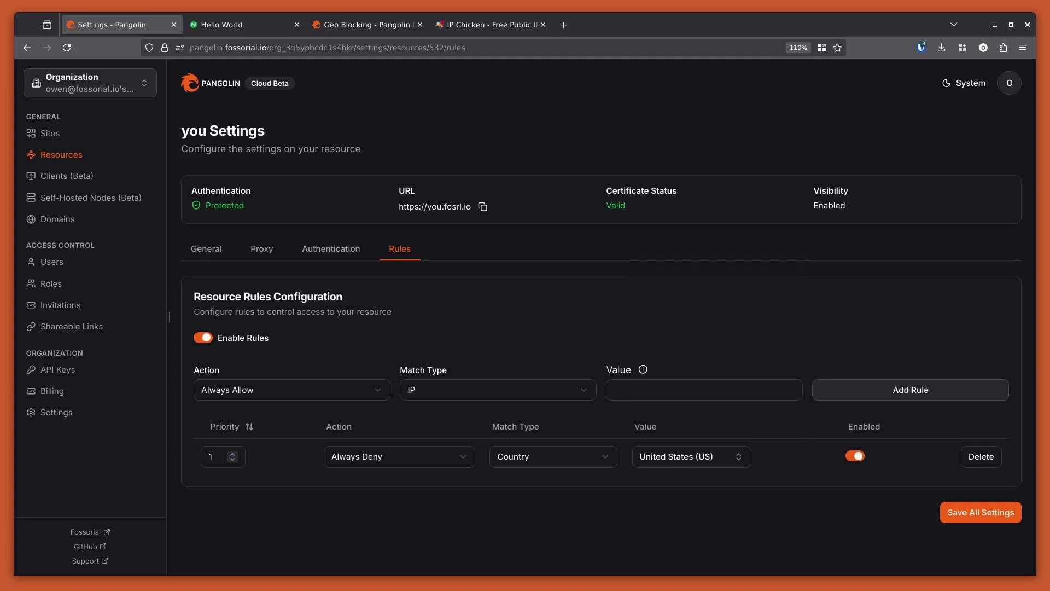
{"action": "left_click", "coordinate": [855, 389]}
Add an Always Allow Country rule for United Kingdom (GB), searching 'united'.
{"action": "left_click", "coordinate": [458, 389]}
{"action": "left_click", "coordinate": [440, 469]}
{"action": "left_click", "coordinate": [685, 390]}
{"action": "type", "text": "united"}
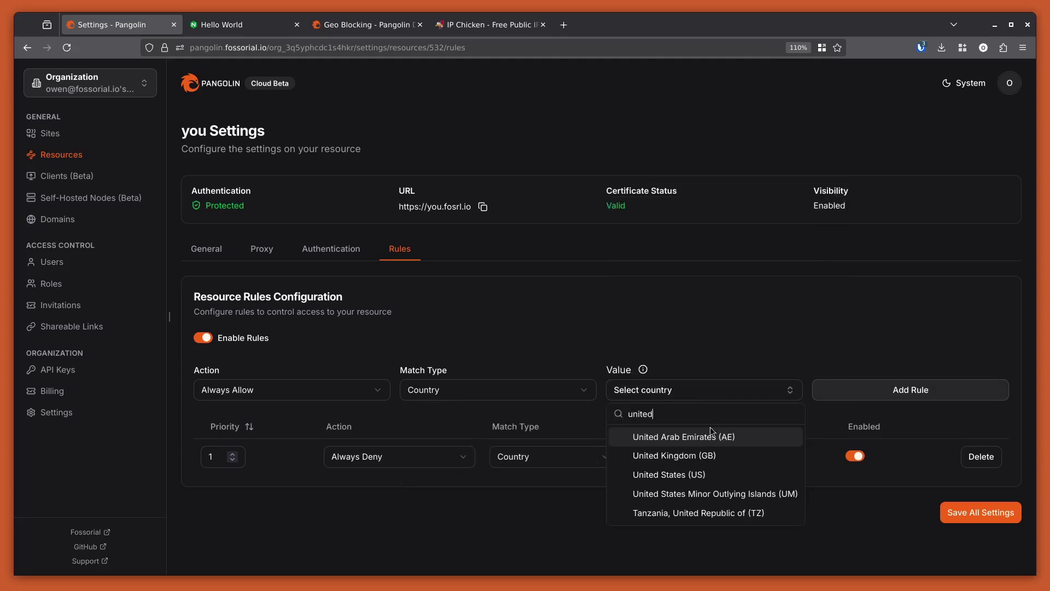
{"action": "left_click", "coordinate": [677, 455]}
{"action": "left_click", "coordinate": [976, 520]}
{"action": "left_click", "coordinate": [850, 398]}
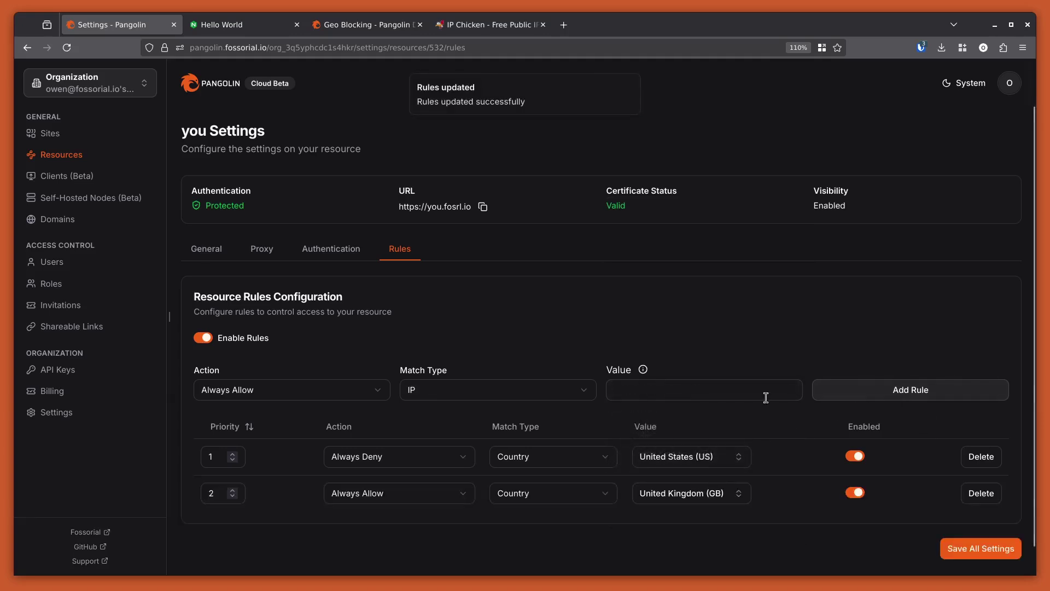
Add an Always Allow Country rule for Germany (DE), searching 'ger'.
{"action": "left_click", "coordinate": [498, 389]}
{"action": "left_click", "coordinate": [432, 472]}
{"action": "left_click", "coordinate": [704, 389]}
{"action": "type", "text": "ger"}
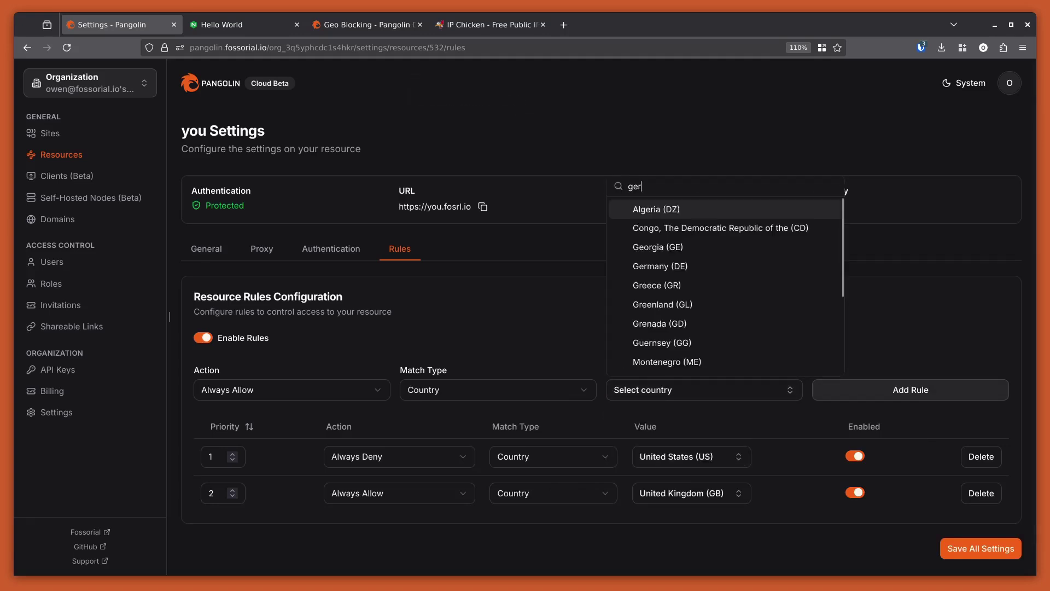
{"action": "key", "text": "Down"}
{"action": "key", "text": "Down"}
{"action": "key", "text": "Down"}
{"action": "key", "text": "Return"}
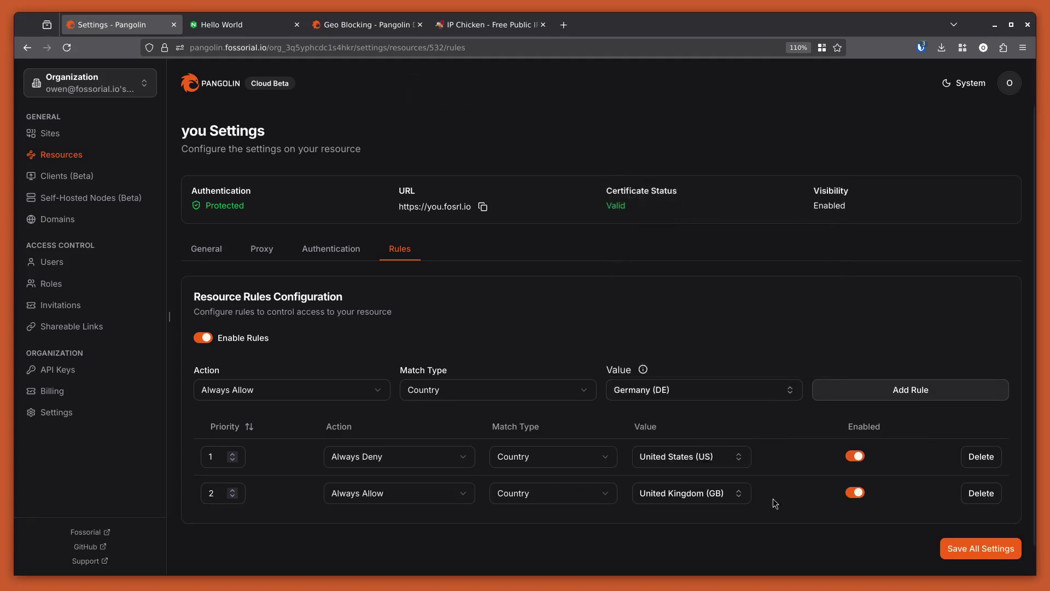
{"action": "left_click", "coordinate": [881, 396]}
Change the United States rule's action to Always Allow.
{"action": "scroll", "coordinate": [744, 495], "scroll_direction": "down", "scroll_amount": 2}
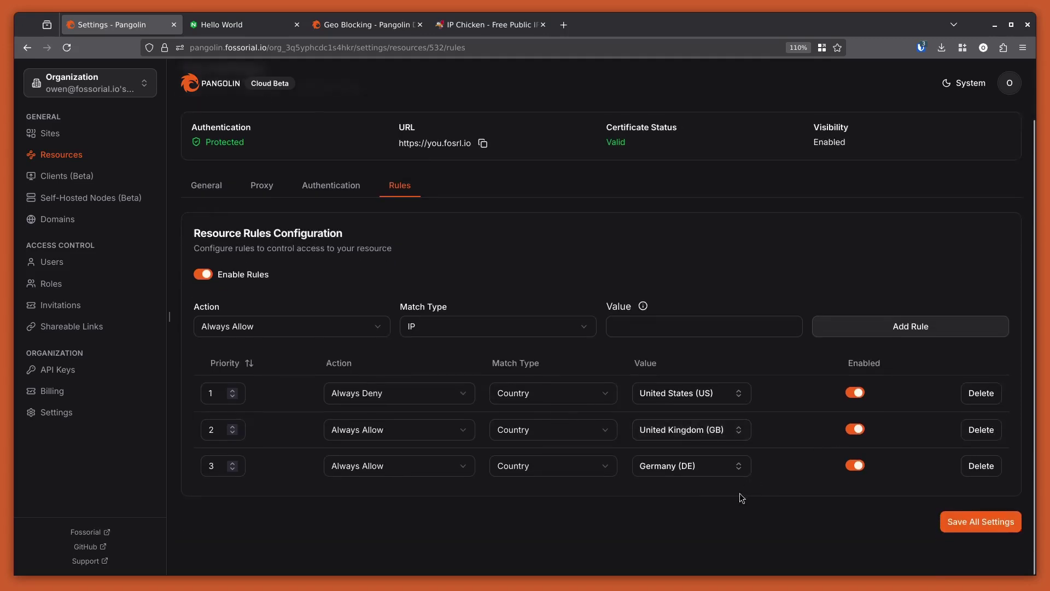
{"action": "left_click", "coordinate": [417, 399]}
{"action": "left_click", "coordinate": [391, 422]}
Add an Always Deny Country rule matching ALL COUNTRIES.
{"action": "left_click", "coordinate": [420, 338]}
{"action": "left_click", "coordinate": [448, 412]}
{"action": "left_click", "coordinate": [717, 328]}
{"action": "left_click", "coordinate": [667, 372]}
{"action": "left_click", "coordinate": [330, 326]}
{"action": "left_click", "coordinate": [299, 371]}
{"action": "left_click", "coordinate": [870, 327]}
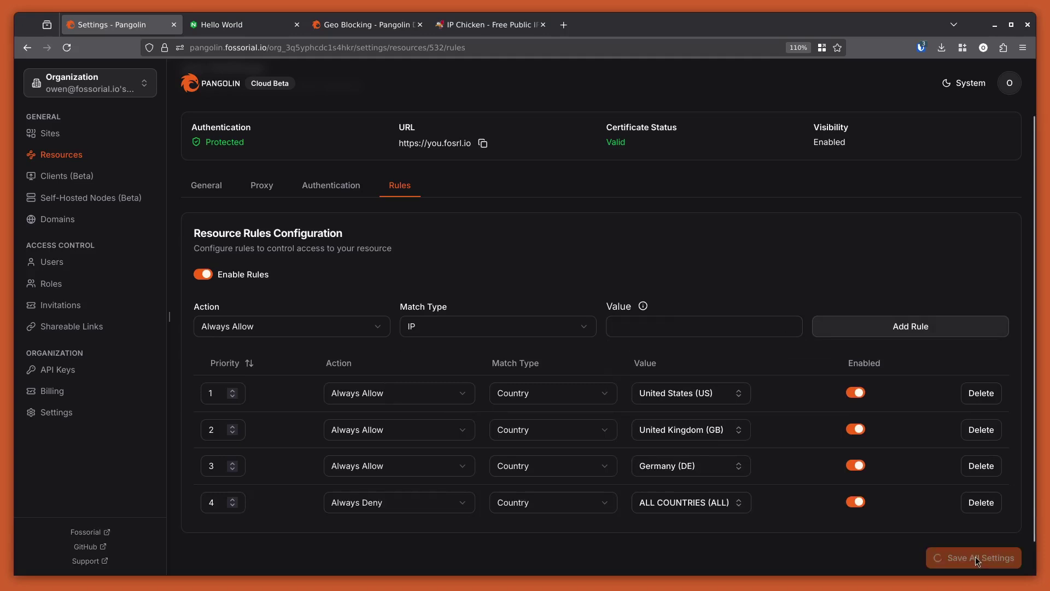
Save all the country rules and reload you.fosrl.io to test access.
{"action": "scroll", "coordinate": [851, 527], "scroll_direction": "down", "scroll_amount": 2}
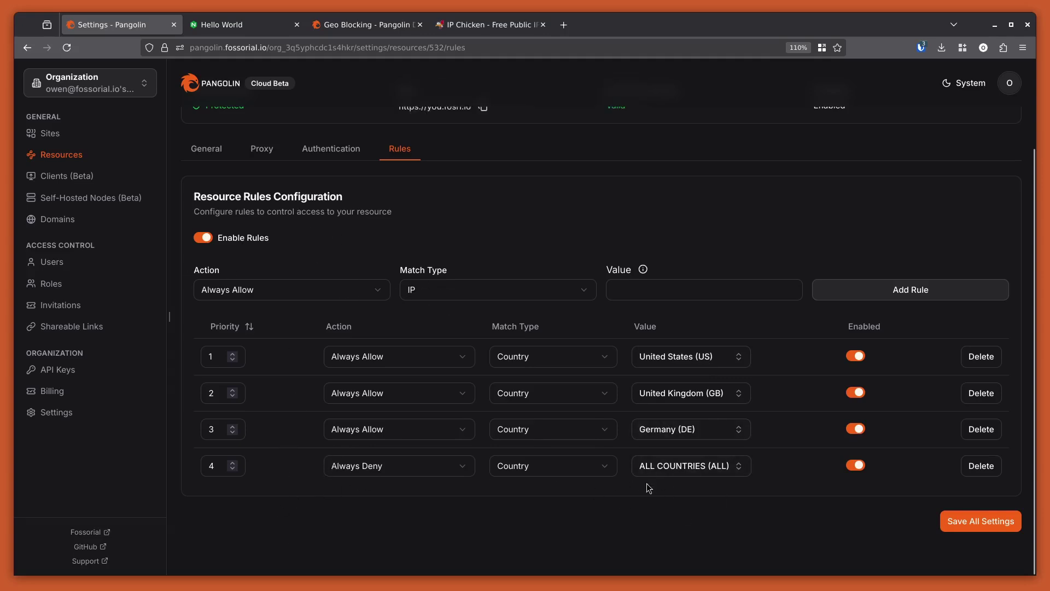
{"action": "left_click", "coordinate": [346, 358]}
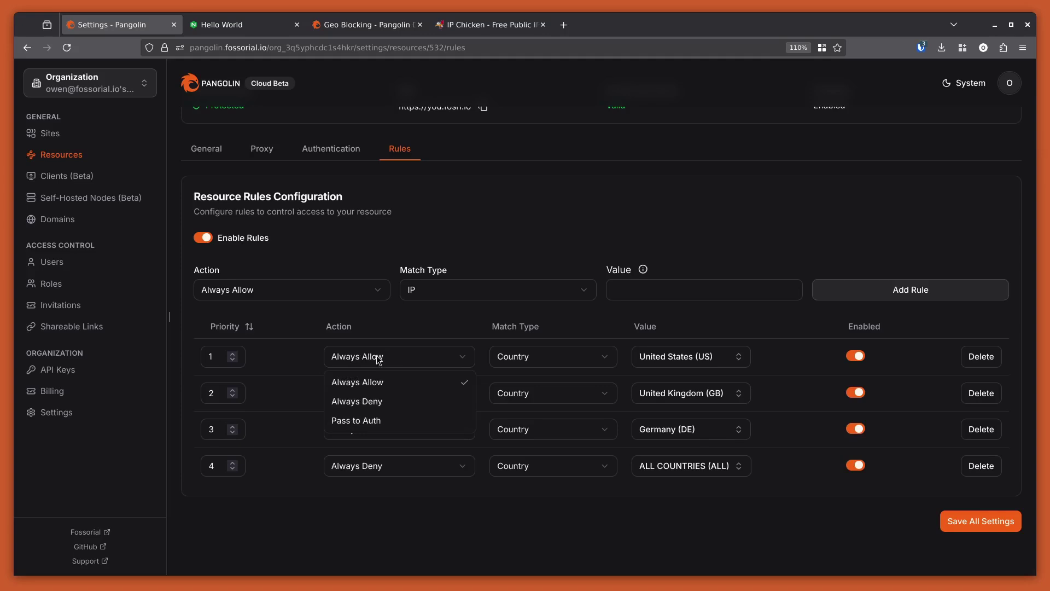
{"action": "left_click", "coordinate": [383, 510]}
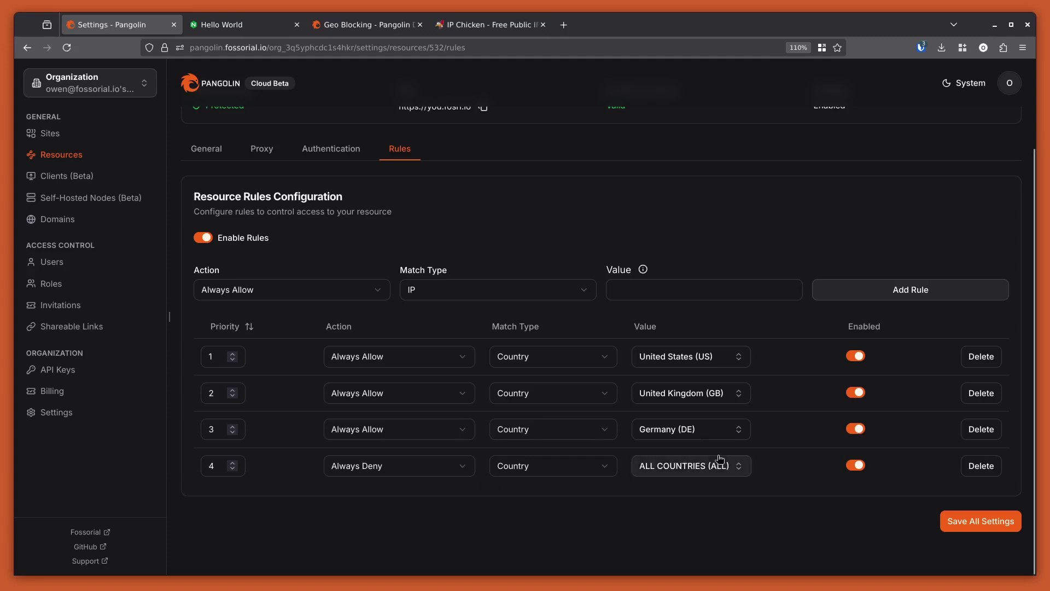
{"action": "left_click", "coordinate": [971, 520]}
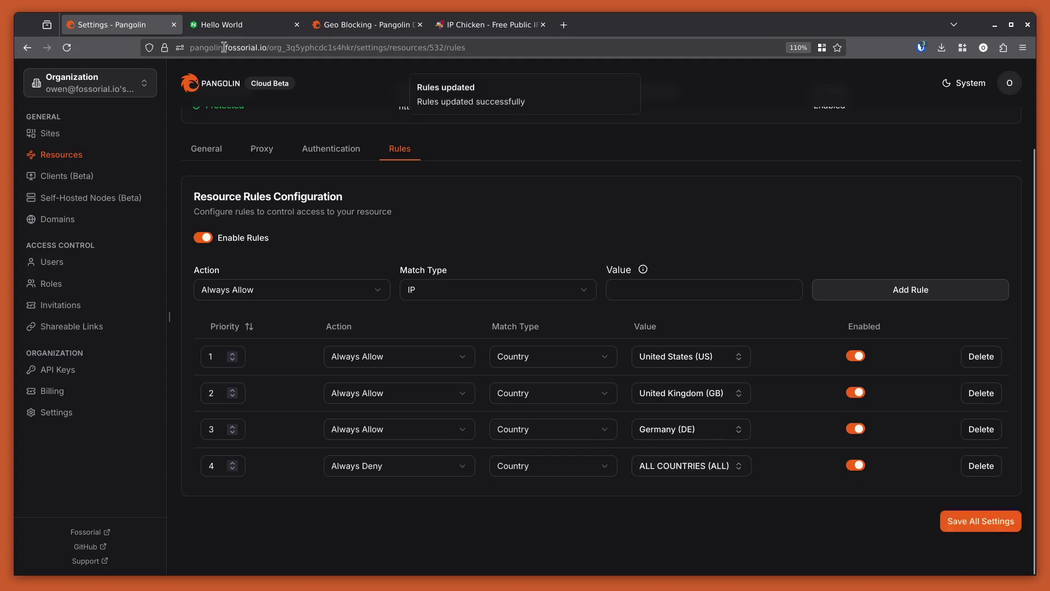
{"action": "left_click", "coordinate": [240, 26]}
{"action": "left_click", "coordinate": [61, 48]}
{"action": "left_click", "coordinate": [62, 47]}
Reload the Hello World site, then refresh IP Chicken to see the current public IP.
{"action": "left_click", "coordinate": [71, 47]}
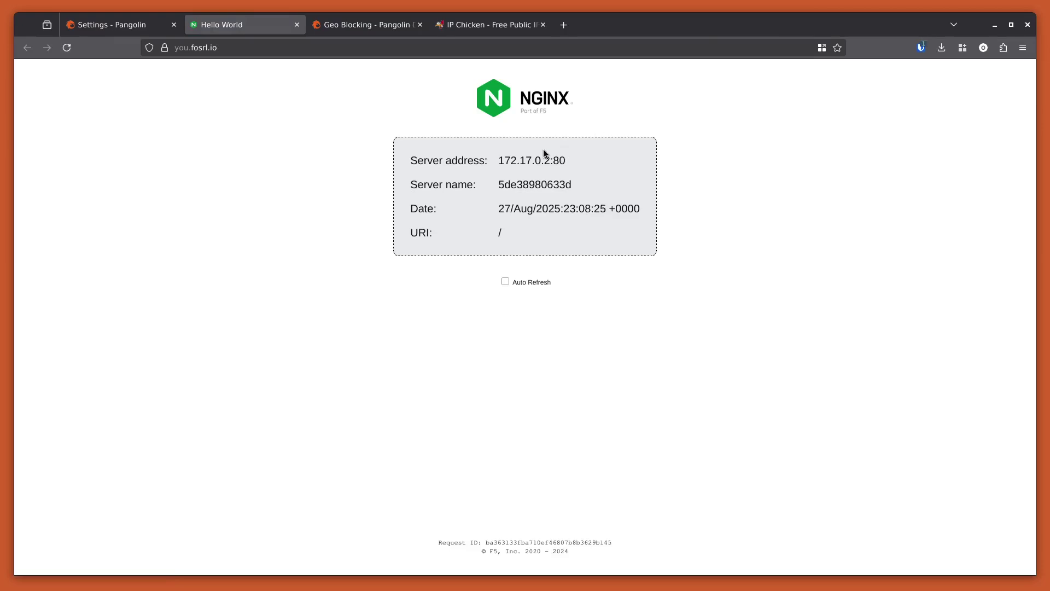
{"action": "left_click", "coordinate": [439, 31]}
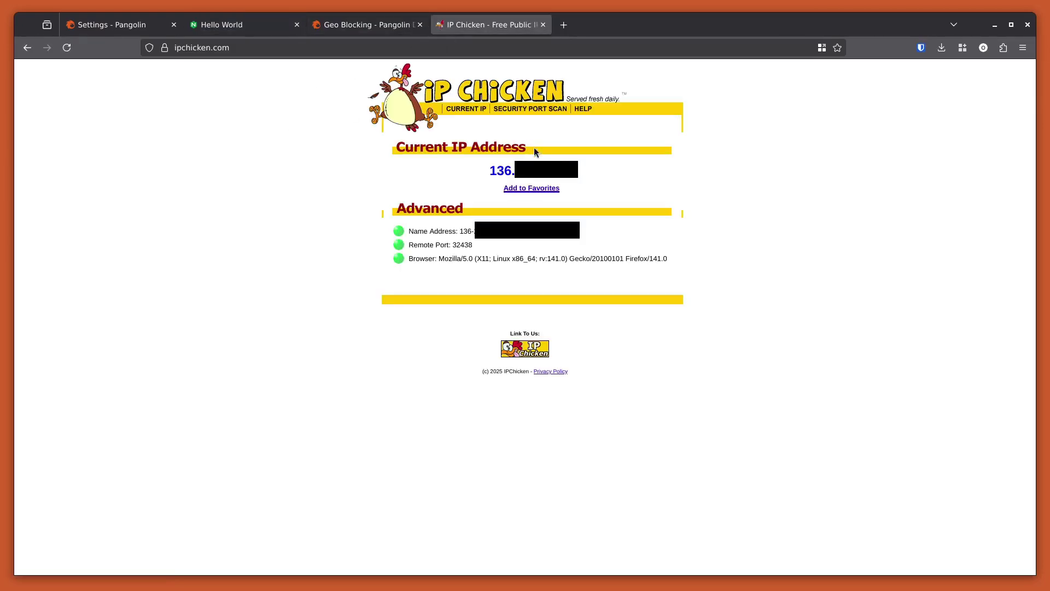
{"action": "left_click", "coordinate": [67, 48]}
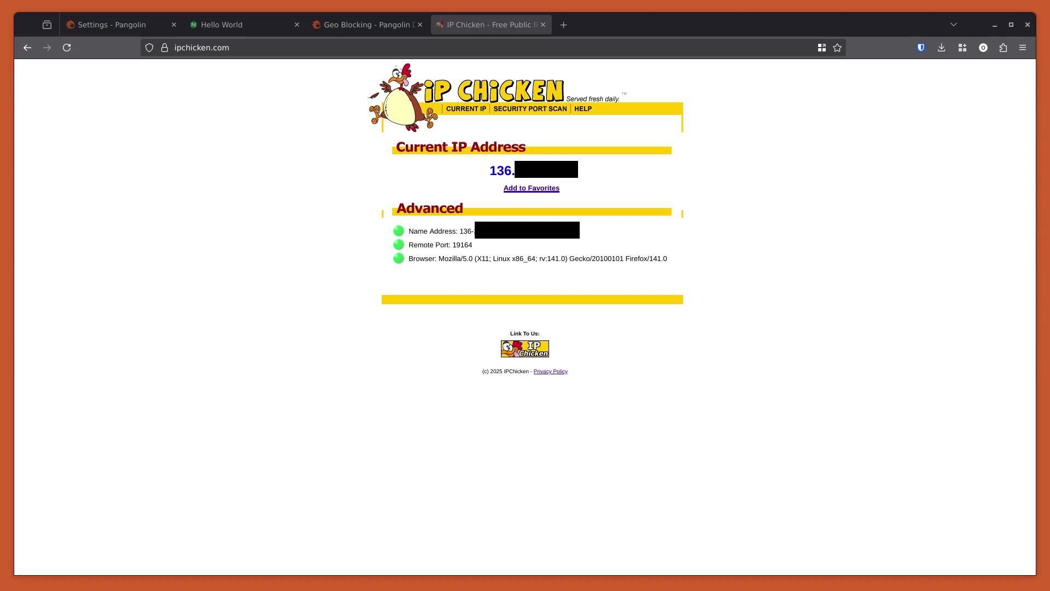
Refresh IP Chicken for the new public IP, then reload you.fosrl.io showing Unauthorized.
{"action": "left_click", "coordinate": [66, 48]}
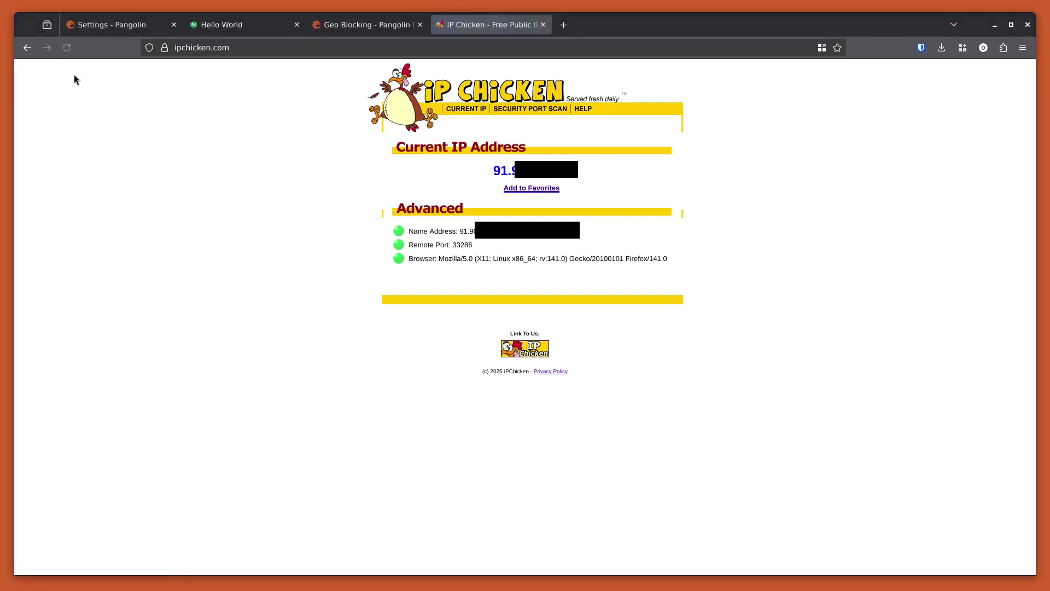
{"action": "double_click", "coordinate": [547, 170]}
{"action": "left_click", "coordinate": [328, 201]}
{"action": "left_click", "coordinate": [230, 25]}
{"action": "left_click", "coordinate": [67, 48]}
{"action": "left_click_drag", "start_coordinate": [68, 72], "coordinate": [19, 70]}
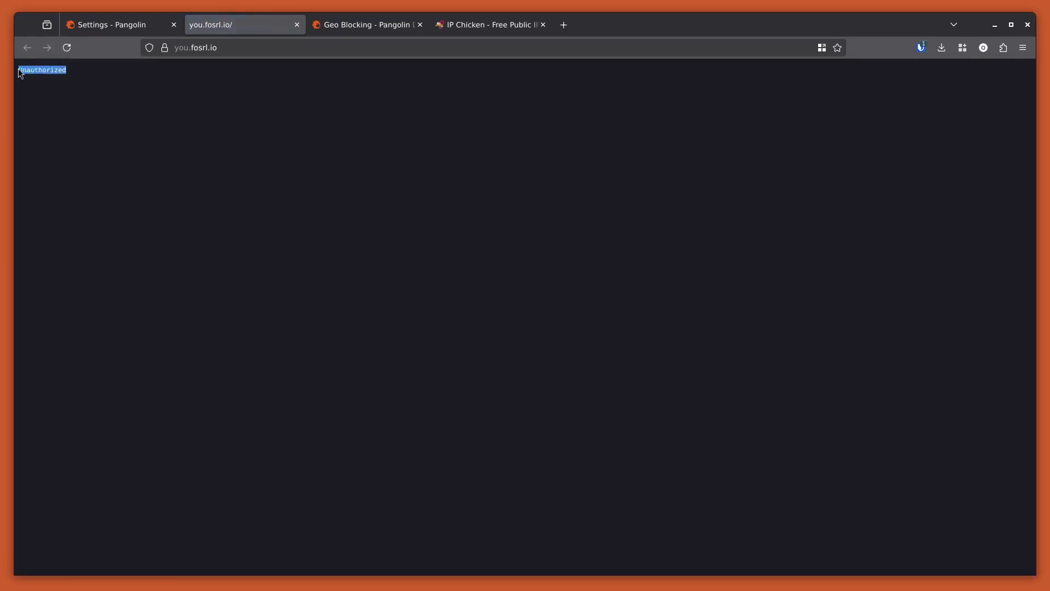
{"action": "left_click", "coordinate": [81, 115]}
Alternate refreshing IP Chicken and reloading you.fosrl.io twice more to compare access.
{"action": "left_click", "coordinate": [517, 28]}
{"action": "left_click", "coordinate": [72, 51]}
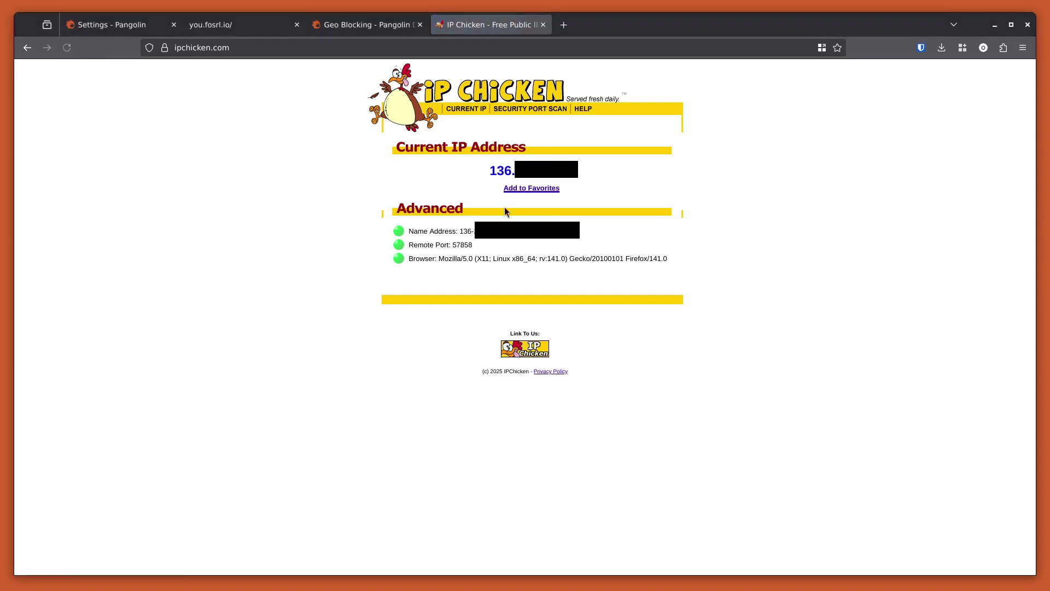
{"action": "left_click", "coordinate": [277, 22]}
{"action": "left_click", "coordinate": [68, 52]}
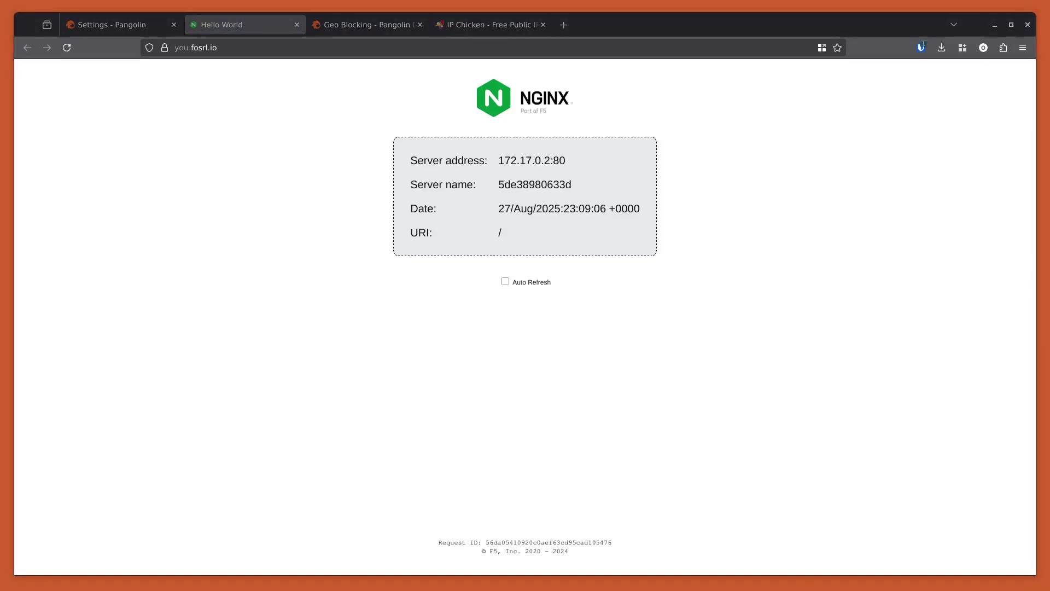
{"action": "left_click", "coordinate": [481, 27]}
{"action": "left_click", "coordinate": [66, 47]}
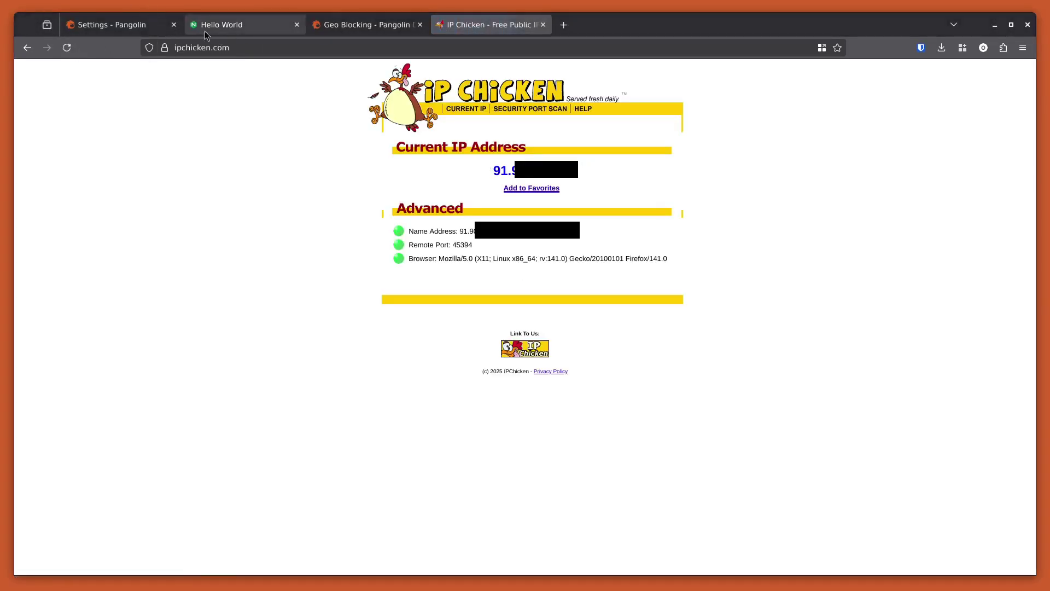
{"action": "left_click", "coordinate": [199, 25]}
{"action": "left_click", "coordinate": [67, 47]}
{"action": "left_click", "coordinate": [90, 25]}
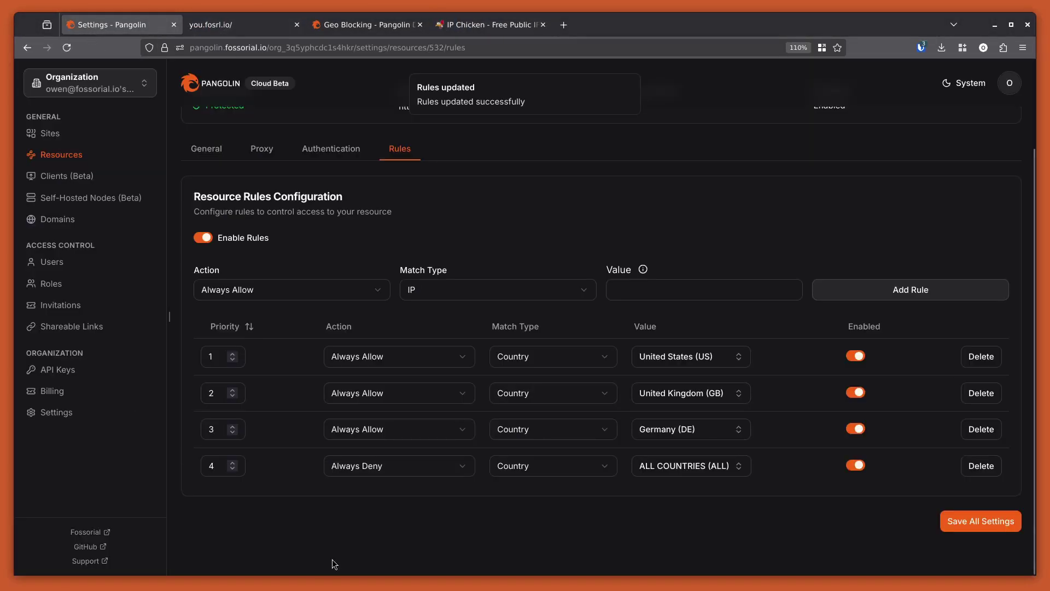
Add a Country rule for Panama (PA), searching 'pan'.
{"action": "left_click", "coordinate": [912, 301]}
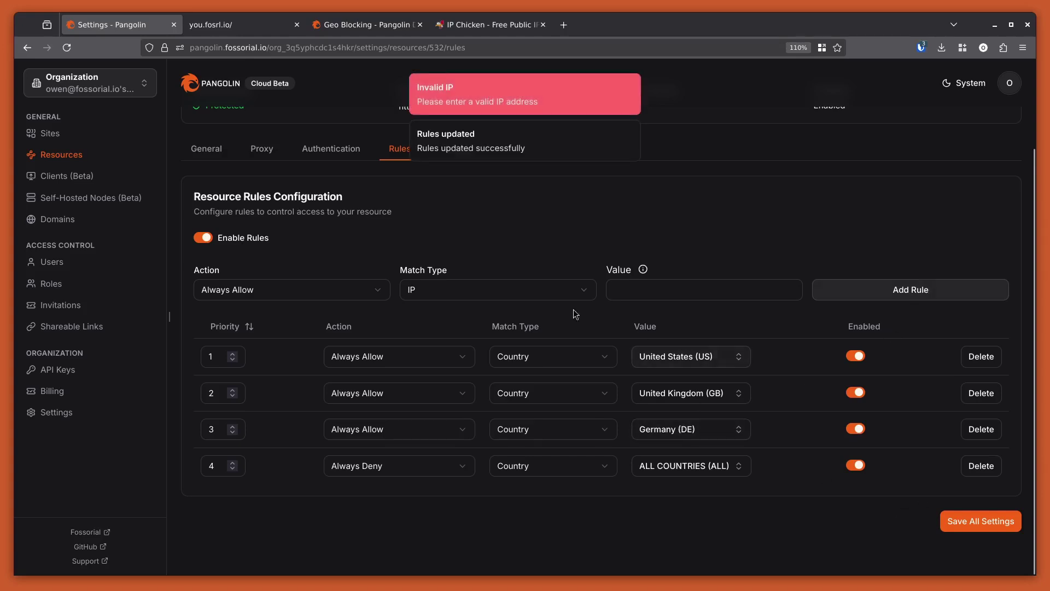
{"action": "left_click", "coordinate": [526, 293]}
{"action": "left_click", "coordinate": [463, 370]}
{"action": "left_click", "coordinate": [704, 289]}
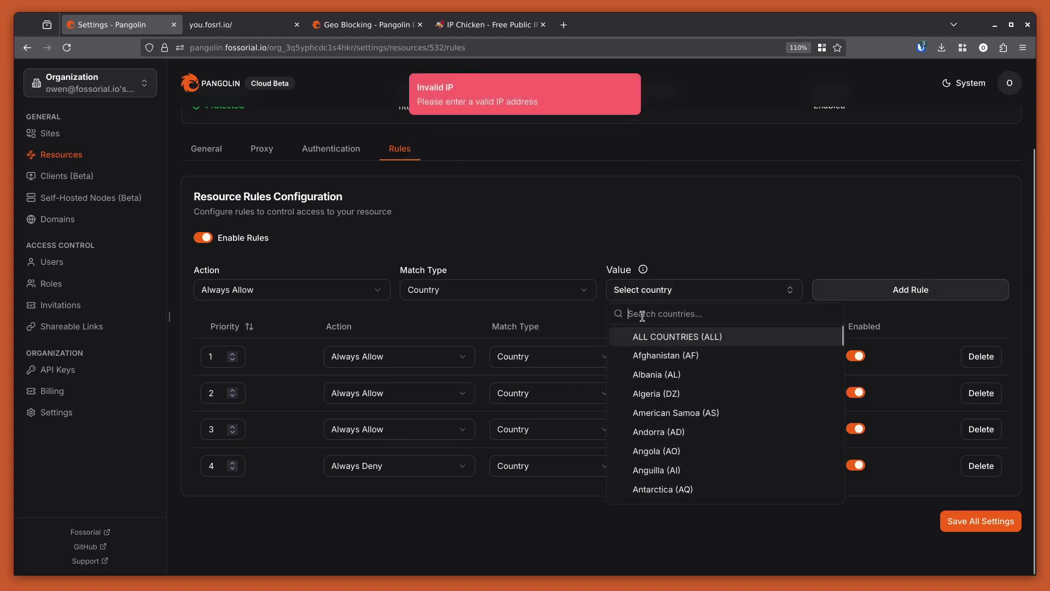
{"action": "type", "text": "pan"}
{"action": "left_click", "coordinate": [723, 338]}
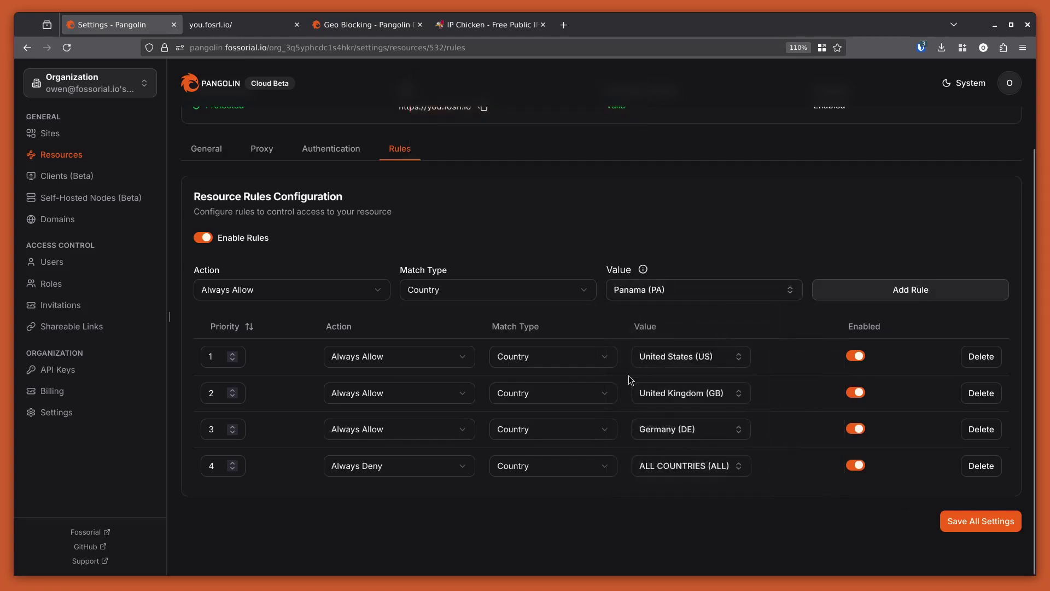
{"action": "left_click", "coordinate": [859, 297]}
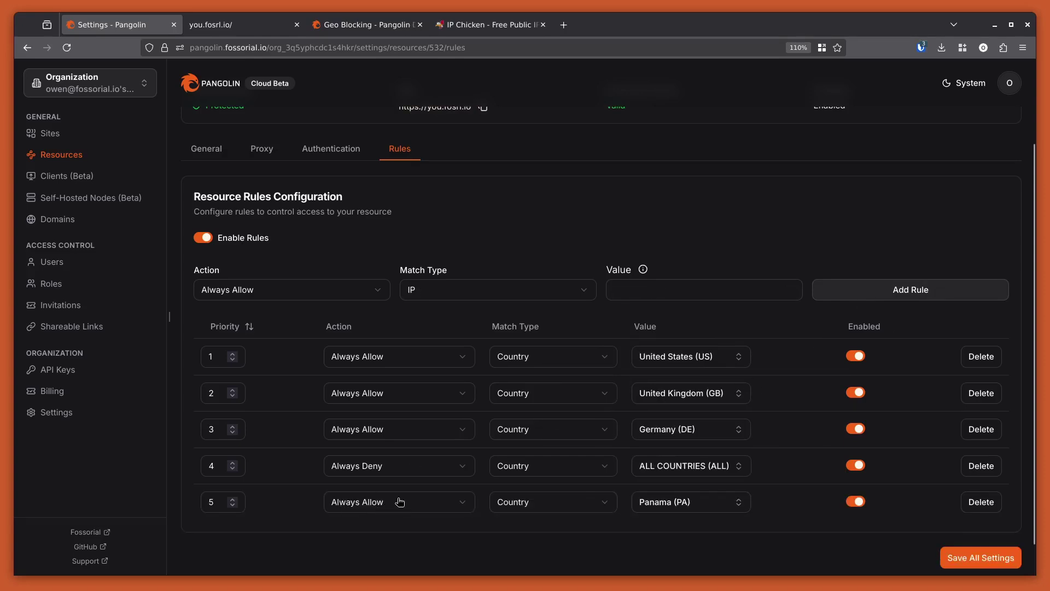
Set deny-all to priority 5, Panama to priority 4 with Pass to Auth, and save.
{"action": "double_click", "coordinate": [216, 464]}
{"action": "type", "text": "5"}
{"action": "left_click", "coordinate": [200, 502]}
{"action": "double_click", "coordinate": [213, 502]}
{"action": "type", "text": "4"}
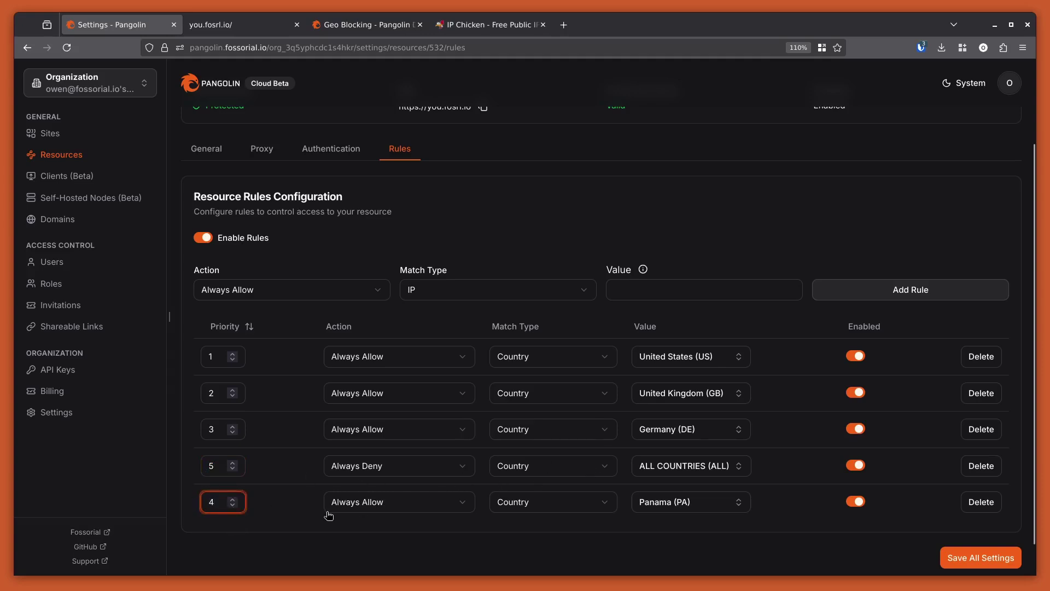
{"action": "left_click", "coordinate": [438, 504]}
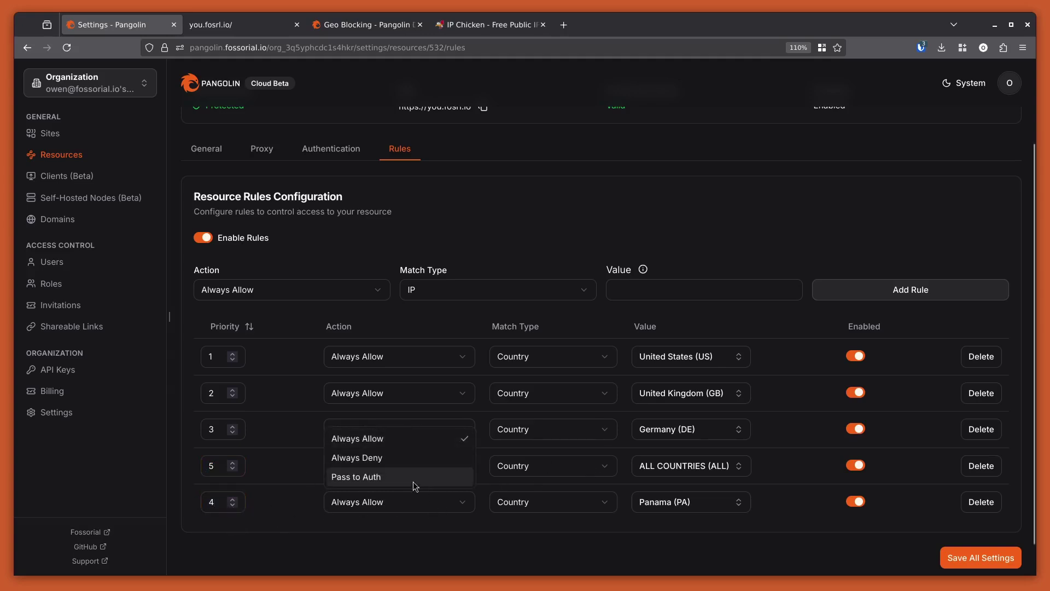
{"action": "left_click", "coordinate": [384, 478]}
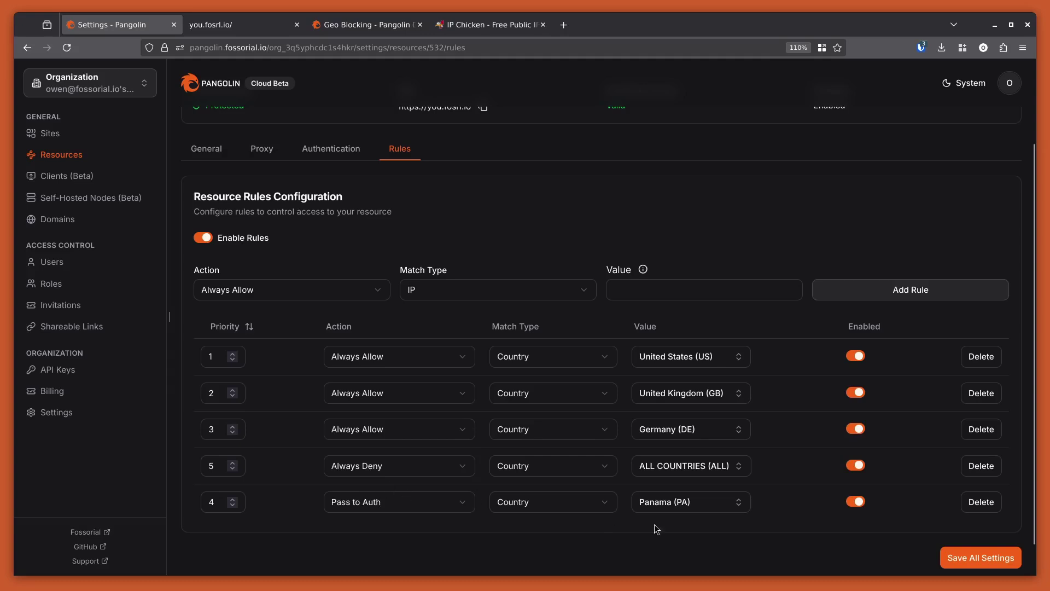
{"action": "left_click", "coordinate": [983, 560]}
{"action": "scroll", "coordinate": [919, 553], "scroll_direction": "up", "scroll_amount": 2}
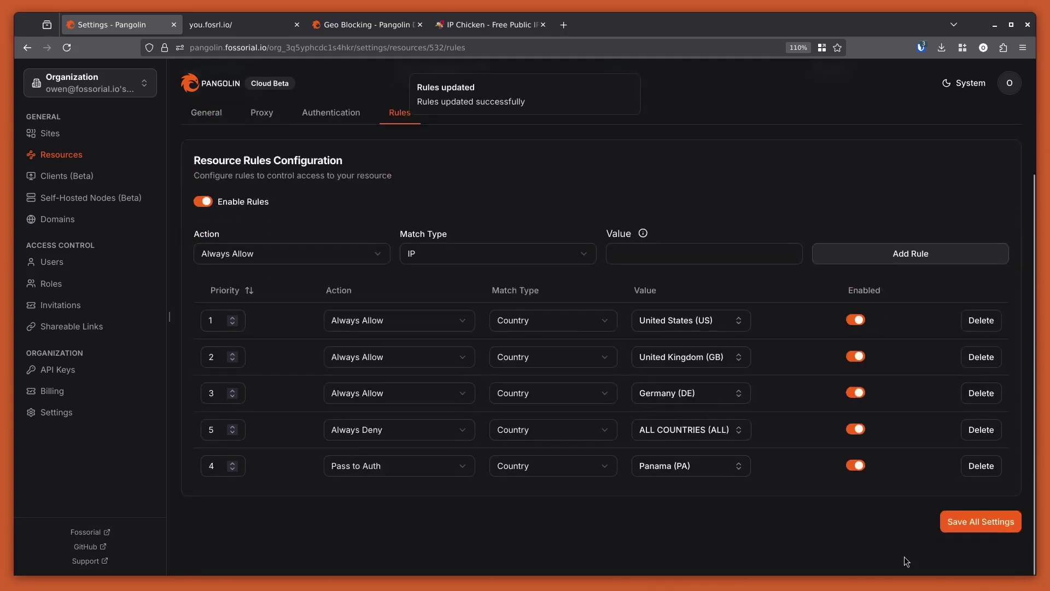
In the resource's Authentication settings, turn off Use Platform SSO and enable a PIN code.
{"action": "left_click", "coordinate": [317, 250]}
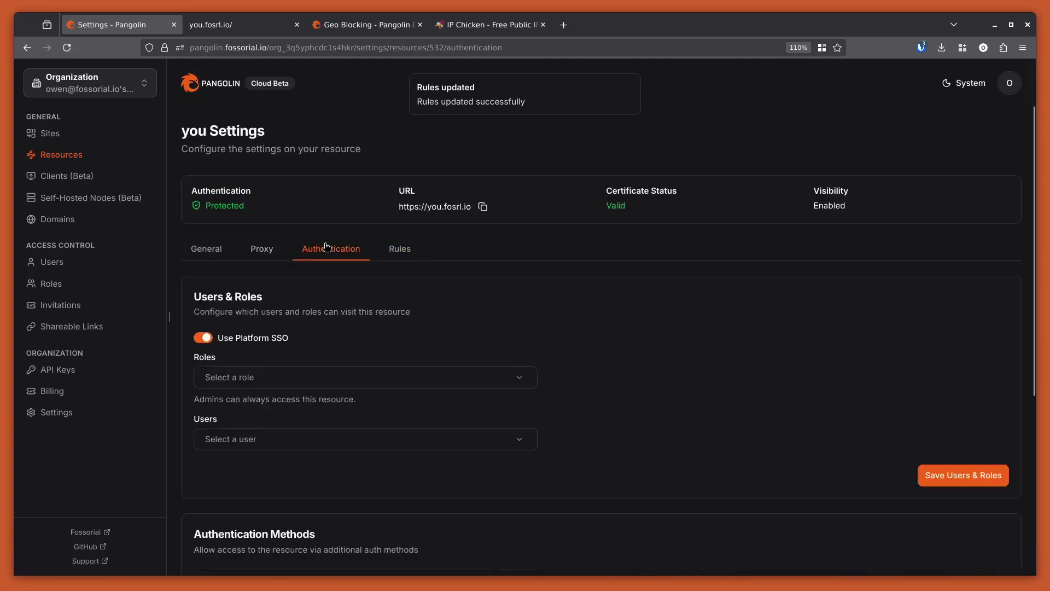
{"action": "scroll", "coordinate": [222, 272], "scroll_direction": "down", "scroll_amount": 2}
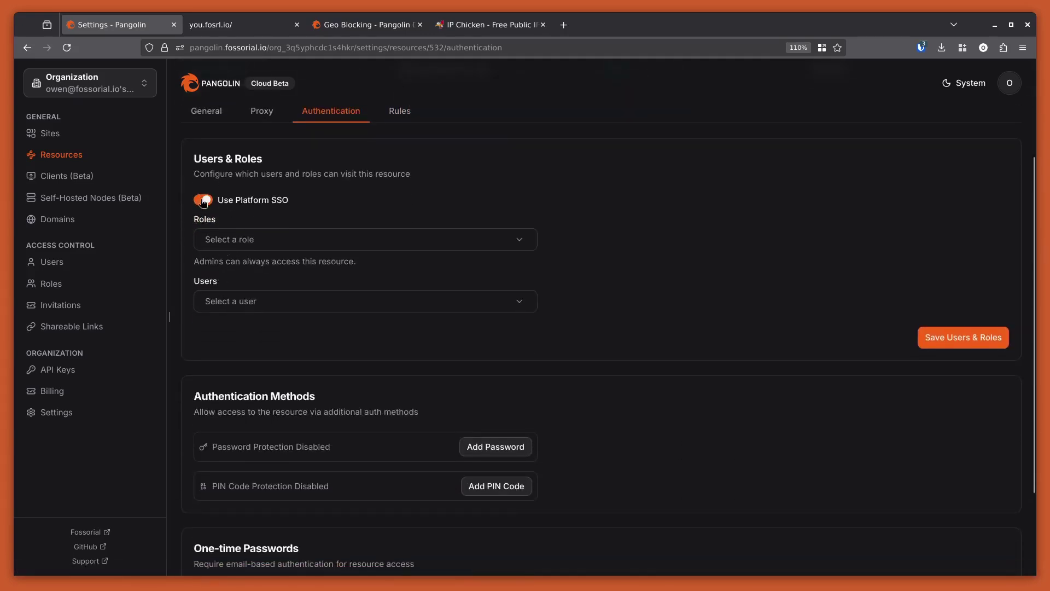
{"action": "left_click", "coordinate": [202, 198]}
{"action": "scroll", "coordinate": [499, 409], "scroll_direction": "down", "scroll_amount": 1}
{"action": "left_click", "coordinate": [470, 371]}
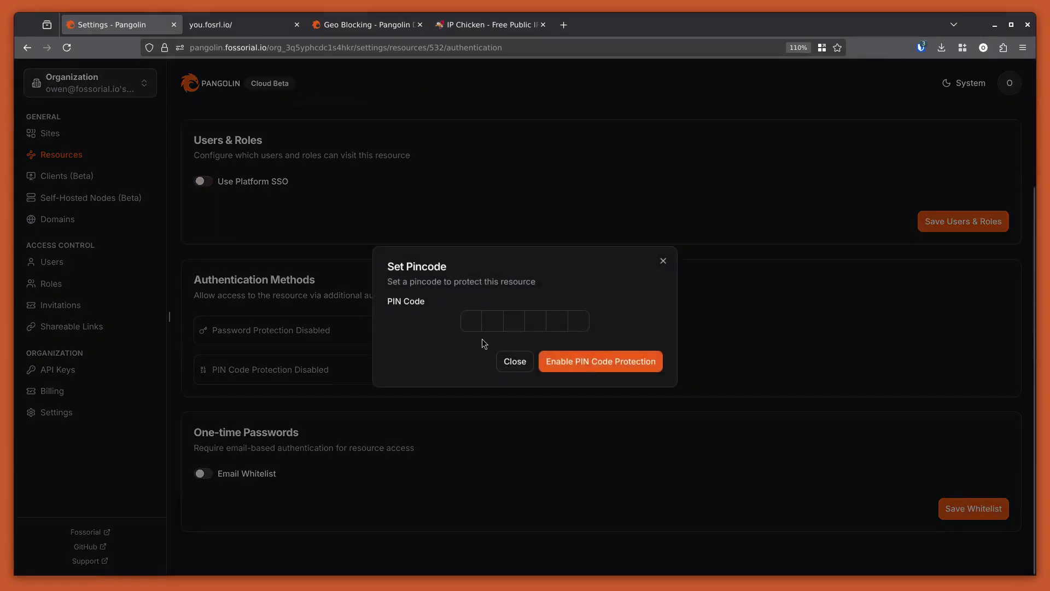
{"action": "type", "text": "123456"}
{"action": "left_click", "coordinate": [615, 363]}
Check the IP lookup page, then reload the protected site in its tab.
{"action": "scroll", "coordinate": [457, 253], "scroll_direction": "up", "scroll_amount": 3}
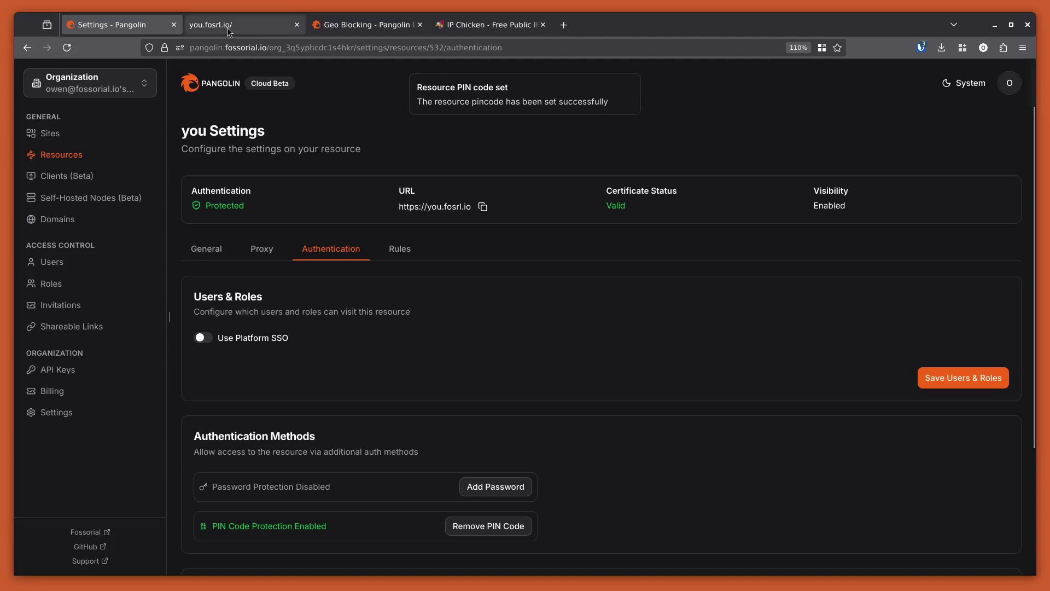
{"action": "left_click", "coordinate": [470, 24]}
{"action": "key", "text": "alt+2"}
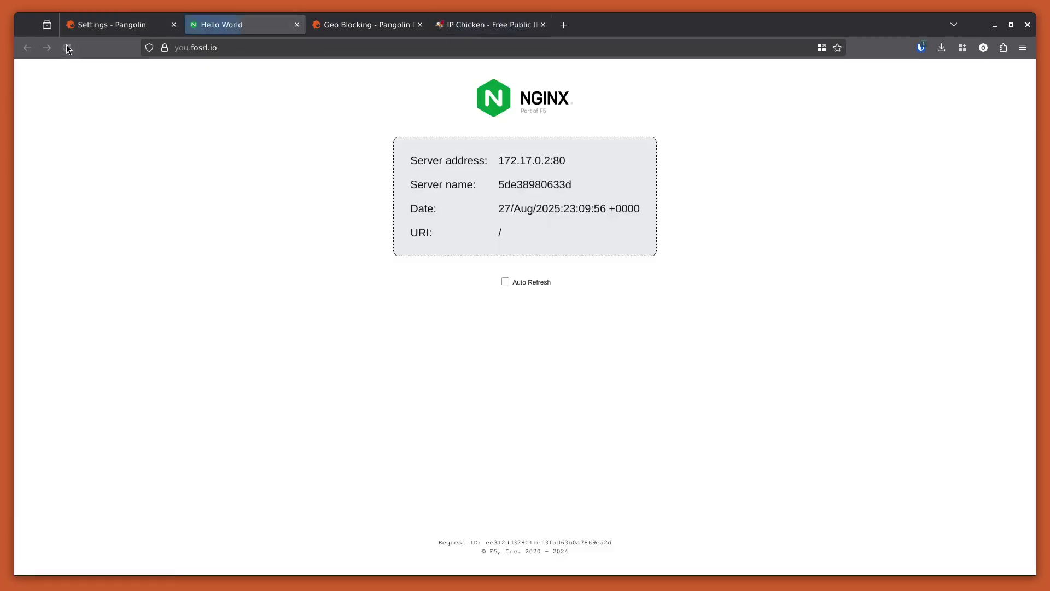
{"action": "left_click", "coordinate": [67, 47]}
Back in Pangolin, save the Users & Roles authentication settings.
{"action": "left_click", "coordinate": [99, 25]}
{"action": "scroll", "coordinate": [334, 305], "scroll_direction": "down", "scroll_amount": 3}
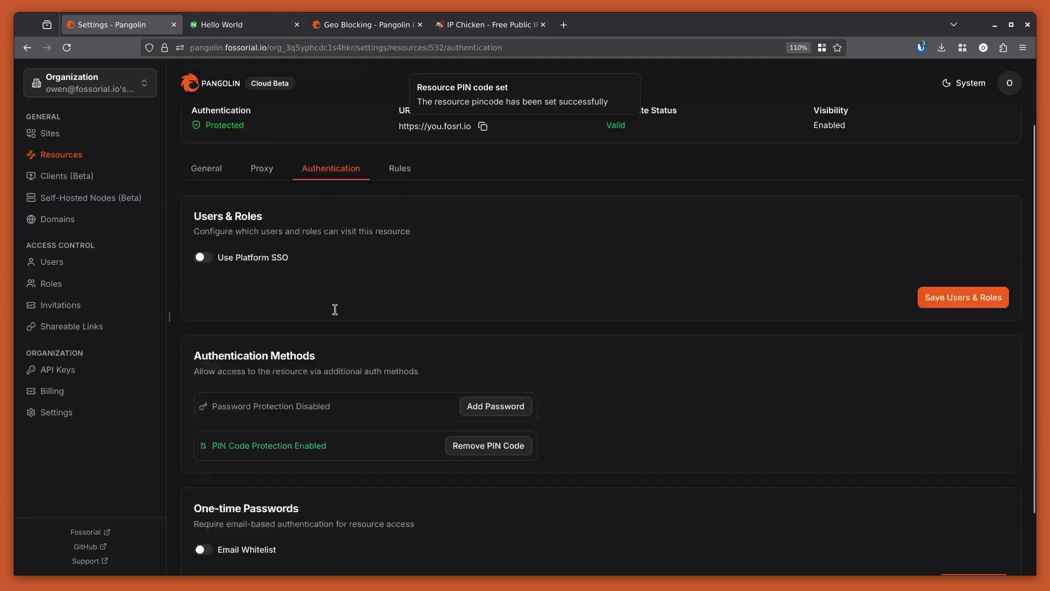
{"action": "left_click", "coordinate": [940, 287]}
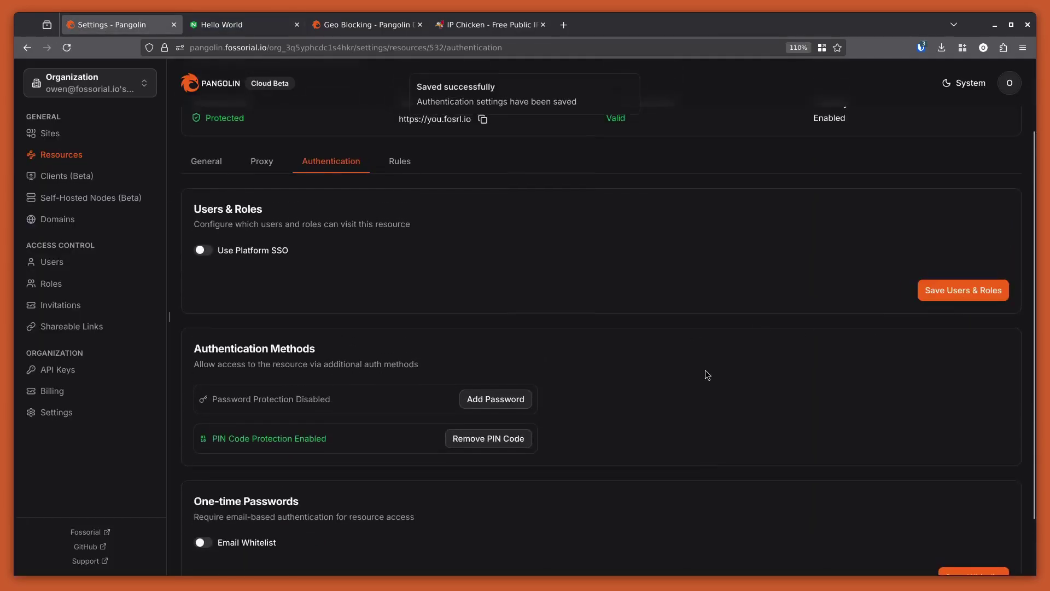
{"action": "scroll", "coordinate": [705, 370], "scroll_direction": "up", "scroll_amount": 3}
{"action": "left_click", "coordinate": [284, 32]}
Reload you.fosrl.io and log in at the Authentication Required prompt with the PIN.
{"action": "left_click", "coordinate": [67, 47]}
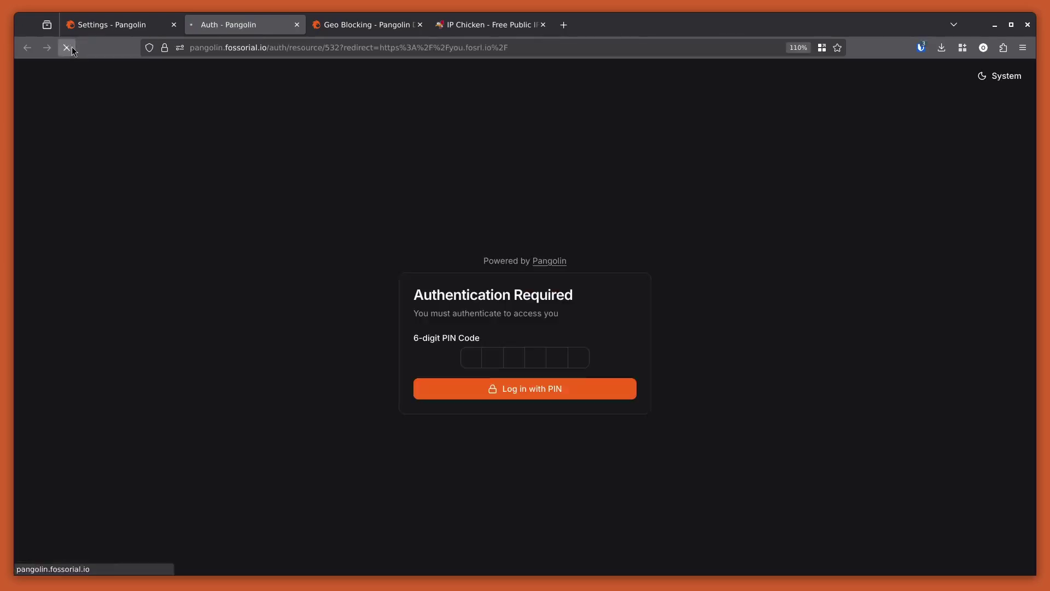
{"action": "left_click", "coordinate": [469, 356]}
{"action": "left_click", "coordinate": [618, 318]}
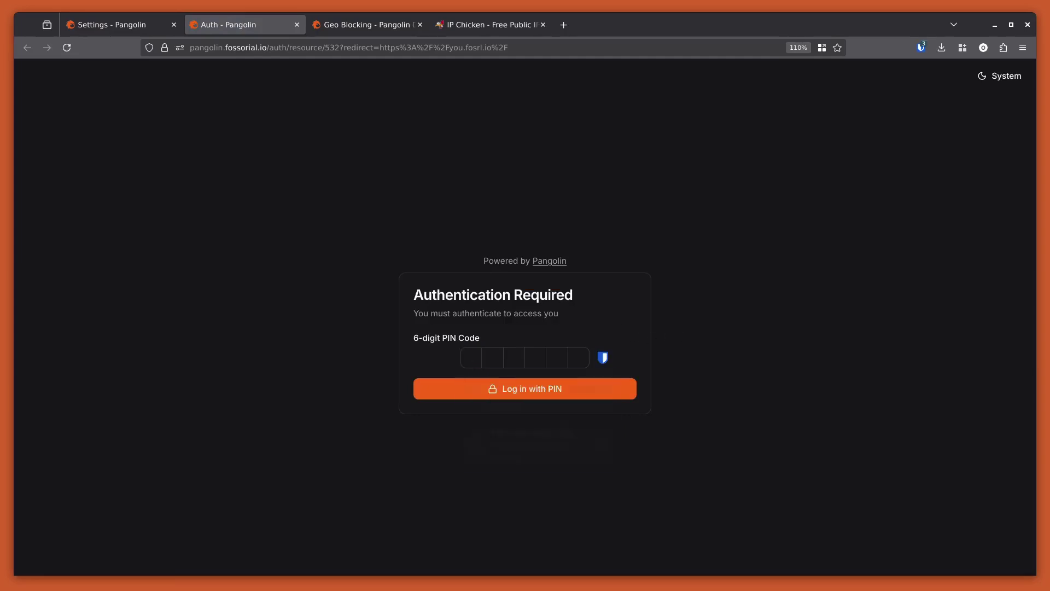
{"action": "left_click", "coordinate": [477, 356]}
{"action": "type", "text": "123456"}
{"action": "left_click", "coordinate": [433, 387]}
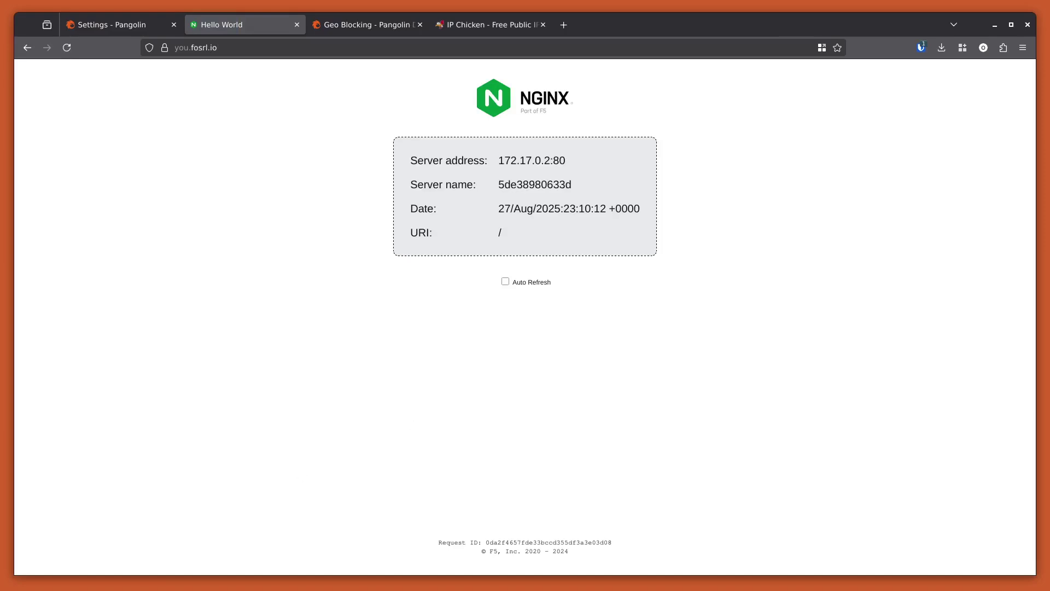
Return to Pangolin and open the resource's Rules settings.
{"action": "left_click", "coordinate": [156, 25]}
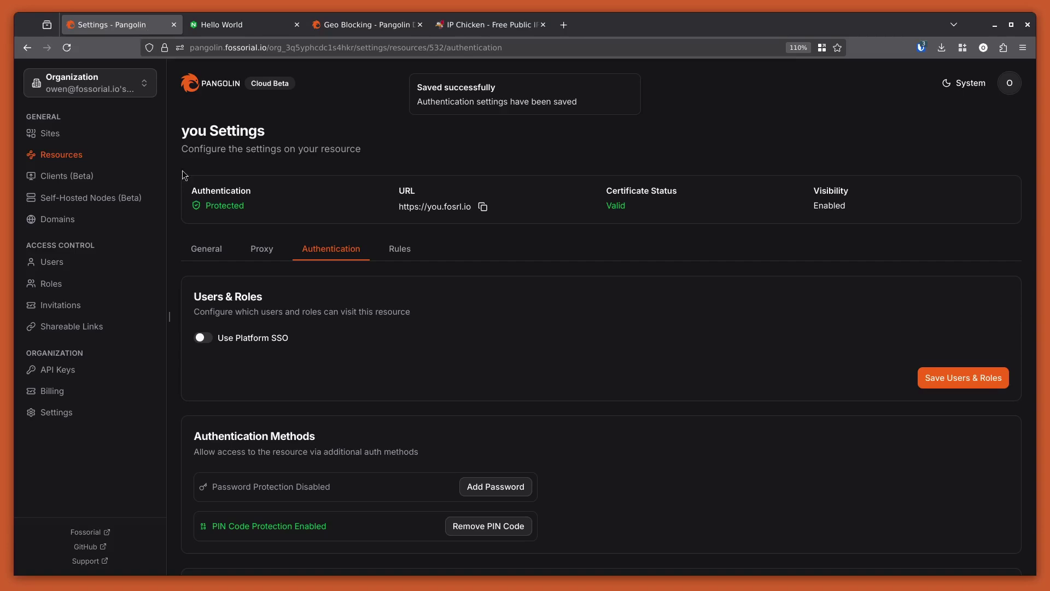
{"action": "left_click", "coordinate": [400, 248]}
{"action": "scroll", "coordinate": [354, 391], "scroll_direction": "down", "scroll_amount": 3}
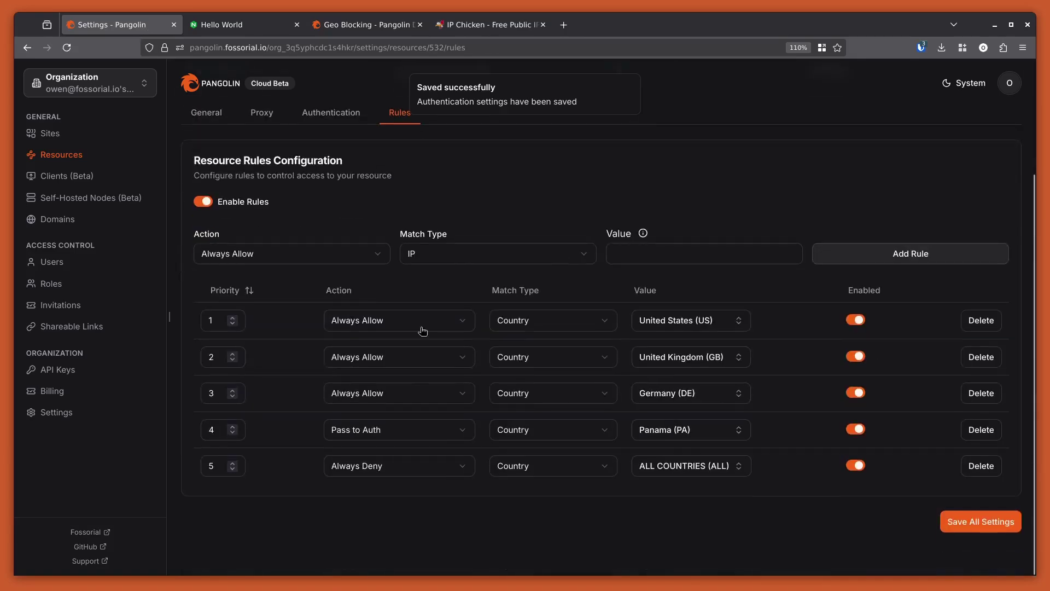